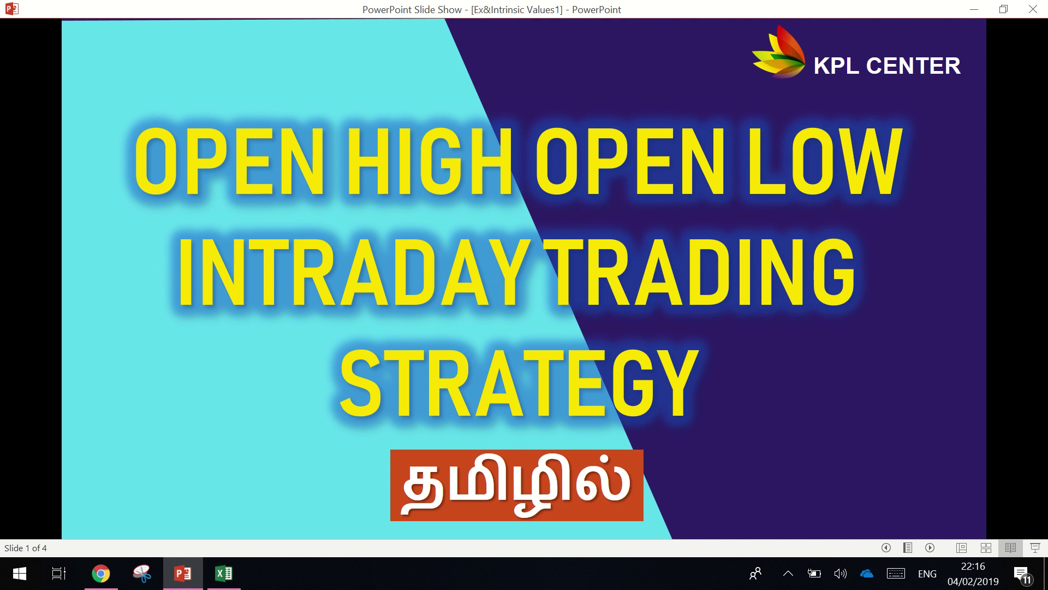
Step: Advance the slide show from the intraday strategy title slide to the subscribe slide
{"action": "left_click", "coordinate": [784, 329]}
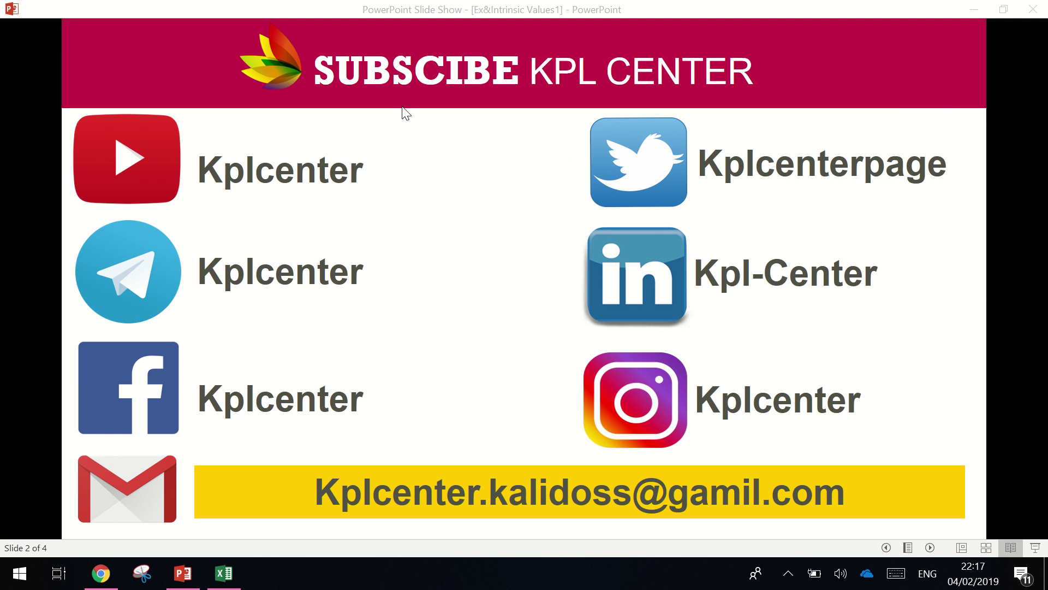
Step: Advance the slide show to slide 3, the Open High Low Strategy rules
{"action": "left_click", "coordinate": [455, 188]}
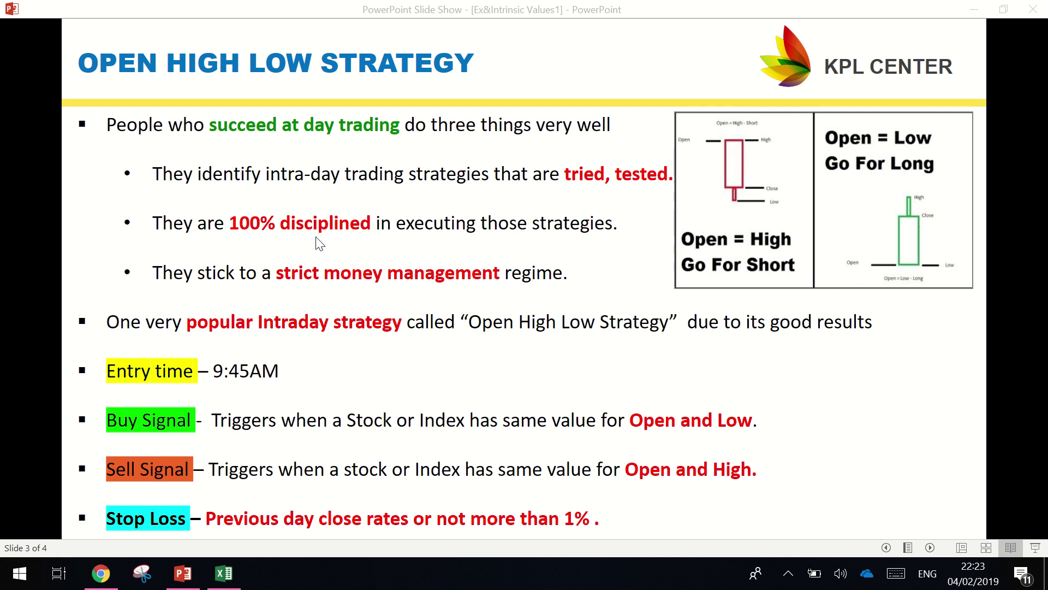
{"action": "key", "text": "Right"}
{"action": "key", "text": "Left"}
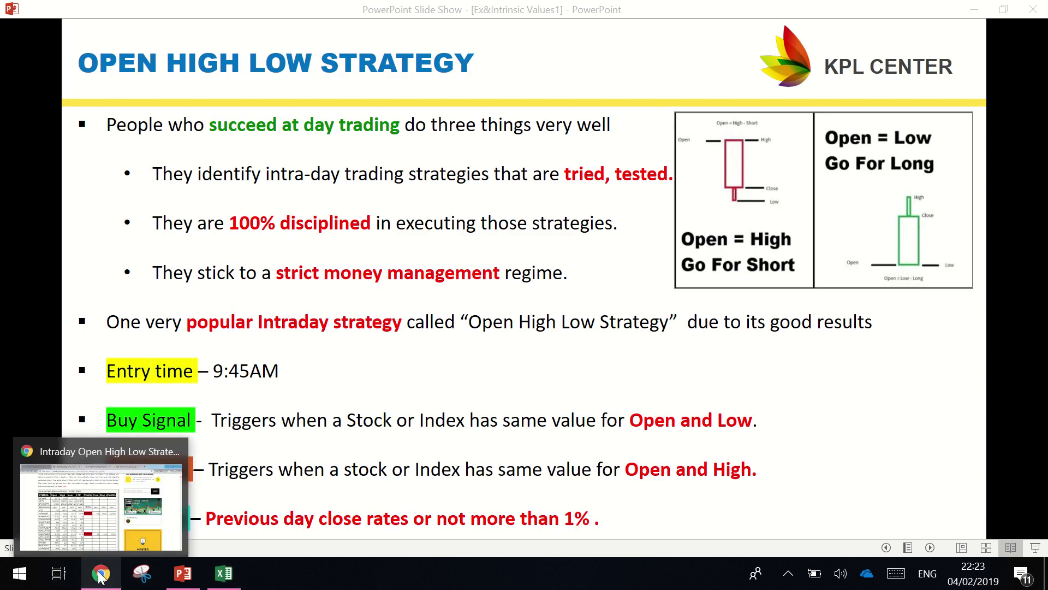
{"action": "mouse_move", "coordinate": [101, 572]}
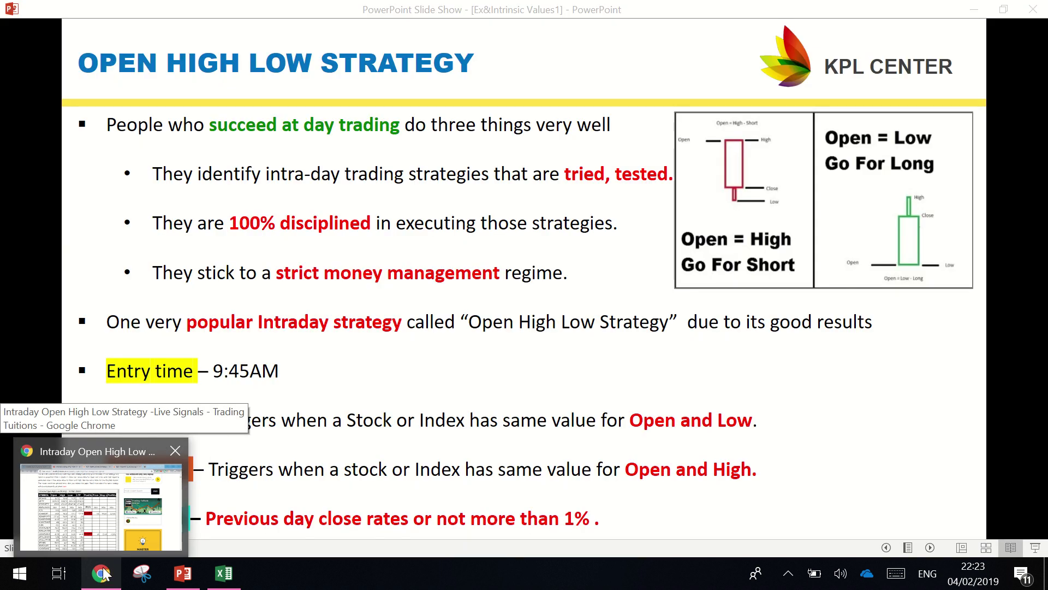
Step: Switch to Chrome and scroll to the top of the Trading Tuitions page
{"action": "left_click", "coordinate": [106, 527]}
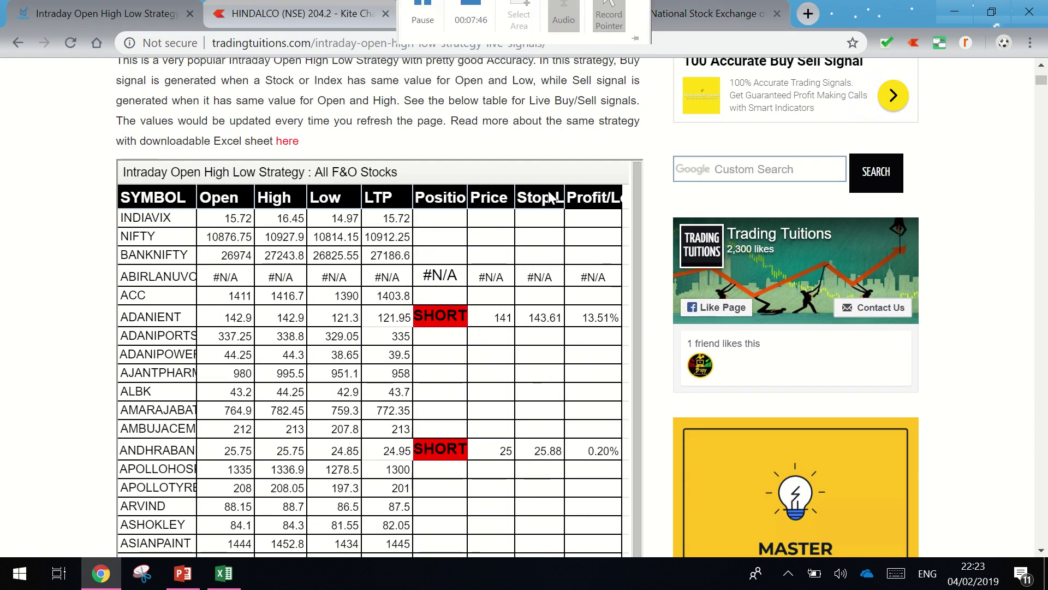
{"action": "scroll", "coordinate": [543, 304], "scroll_direction": "up", "scroll_amount": 6}
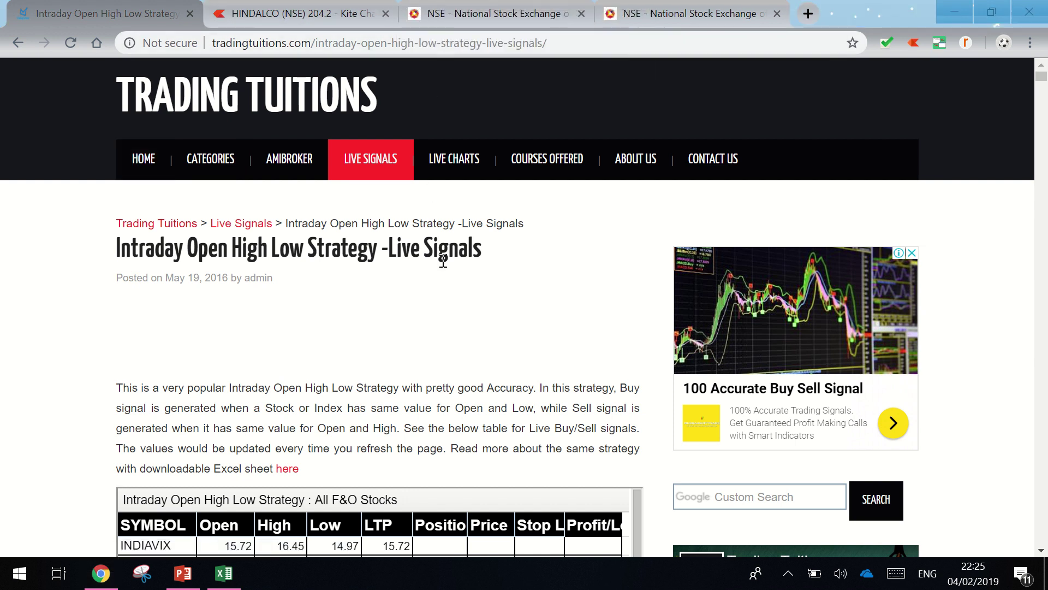
{"action": "mouse_move", "coordinate": [370, 159]}
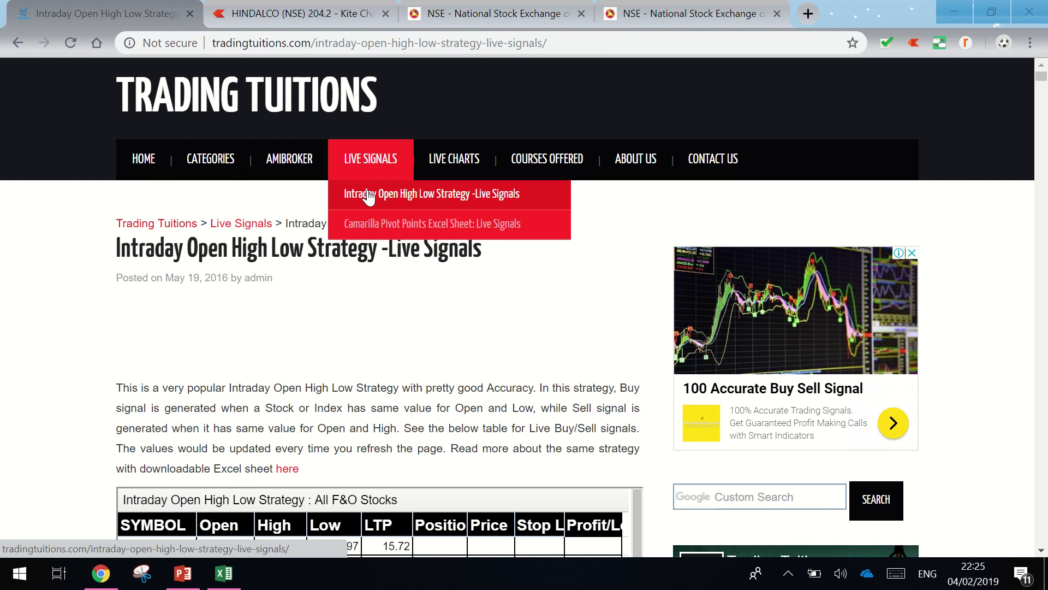
Step: Reload the Intraday Open High Low live signals page and scroll through the F&O signals table
{"action": "left_click", "coordinate": [367, 200]}
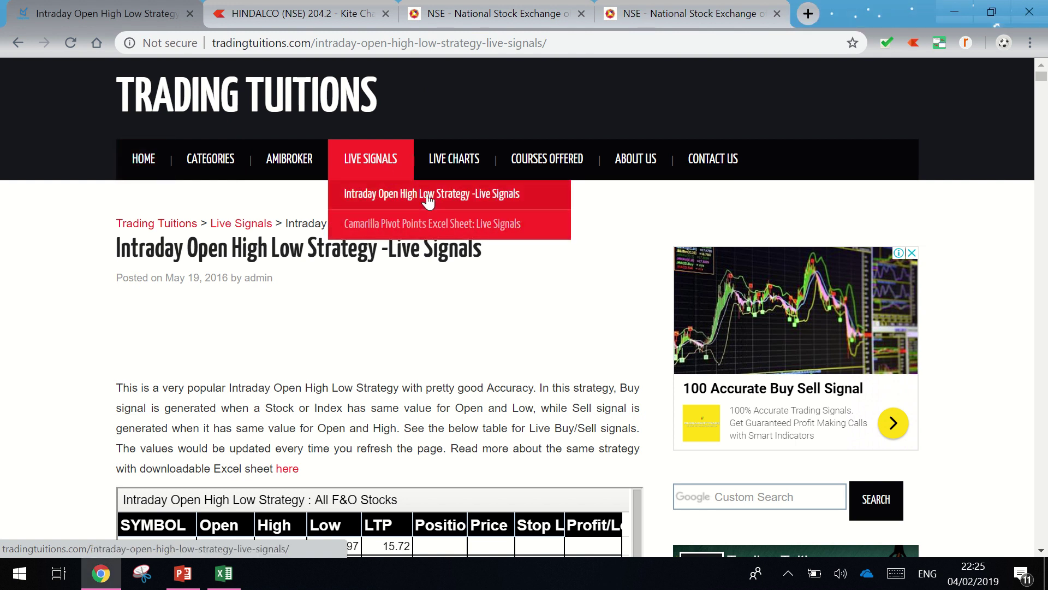
{"action": "left_click", "coordinate": [427, 192]}
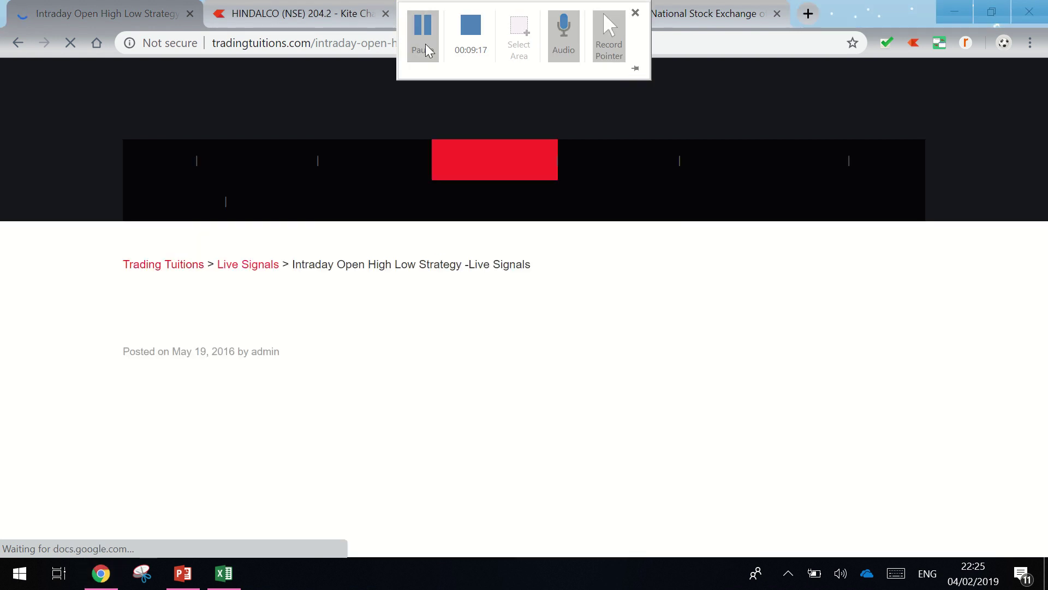
{"action": "scroll", "coordinate": [633, 327], "scroll_direction": "down", "scroll_amount": 2}
{"action": "scroll", "coordinate": [633, 328], "scroll_direction": "down", "scroll_amount": 2}
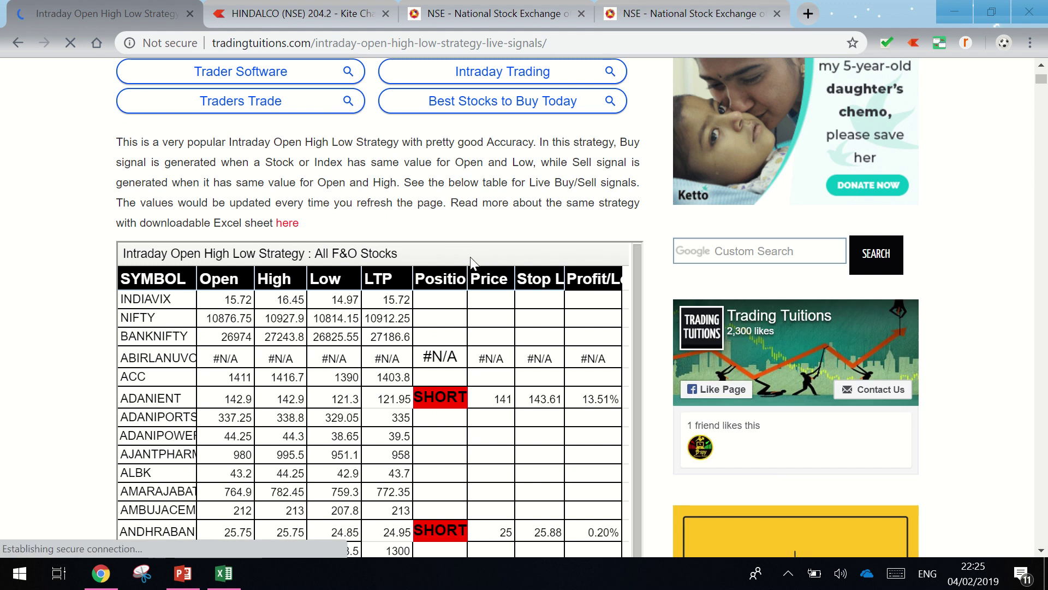
{"action": "scroll", "coordinate": [507, 263], "scroll_direction": "down", "scroll_amount": 4}
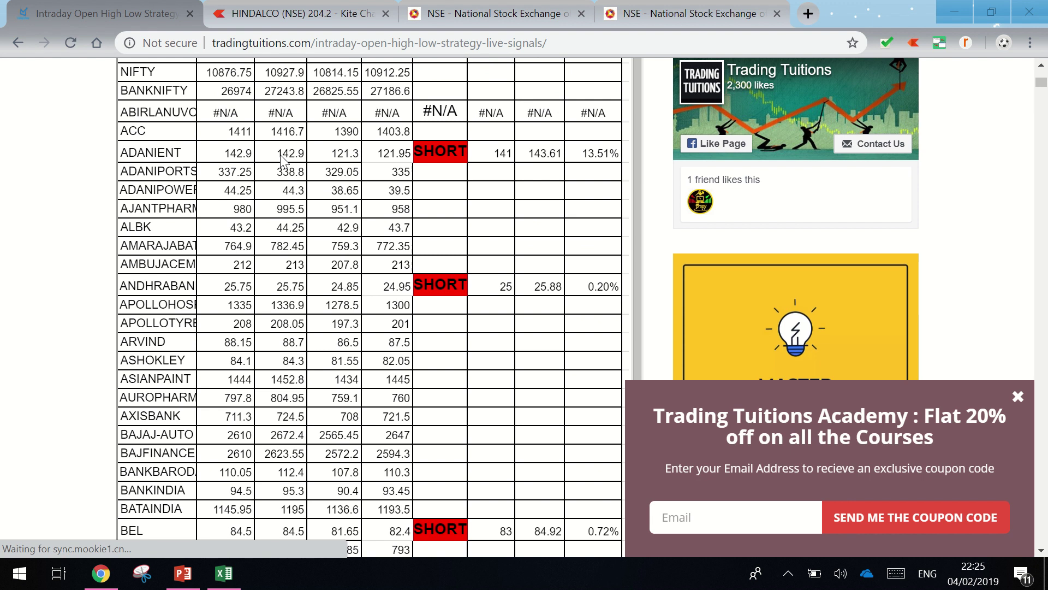
{"action": "scroll", "coordinate": [327, 153], "scroll_direction": "up", "scroll_amount": 2}
{"action": "scroll", "coordinate": [333, 295], "scroll_direction": "up", "scroll_amount": 2}
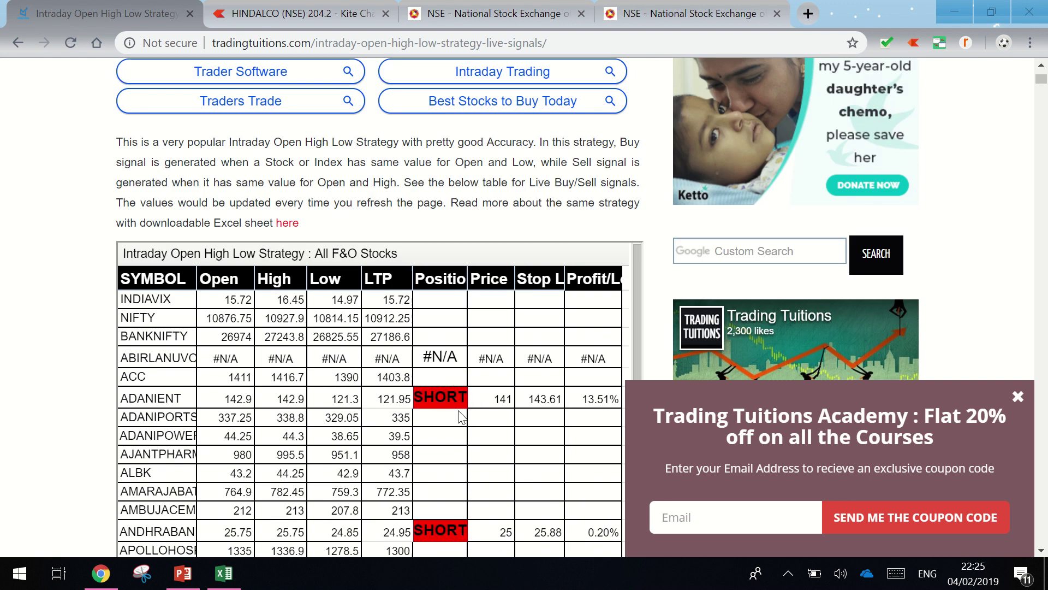
{"action": "scroll", "coordinate": [460, 417], "scroll_direction": "down", "scroll_amount": 5}
{"action": "scroll", "coordinate": [460, 416], "scroll_direction": "down", "scroll_amount": 7}
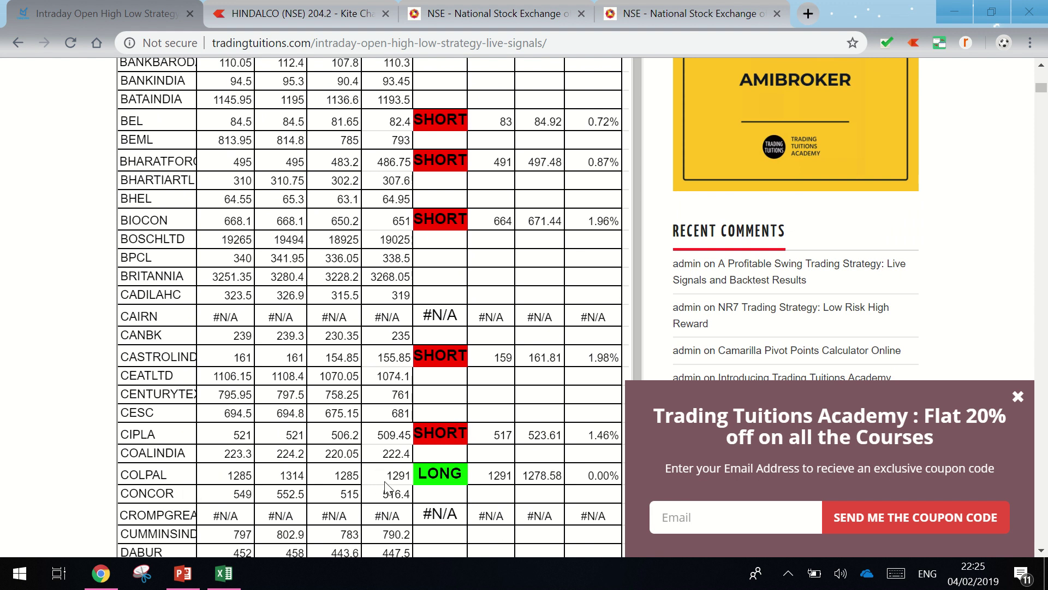
{"action": "scroll", "coordinate": [336, 431], "scroll_direction": "up", "scroll_amount": 1}
{"action": "scroll", "coordinate": [334, 415], "scroll_direction": "up", "scroll_amount": 3}
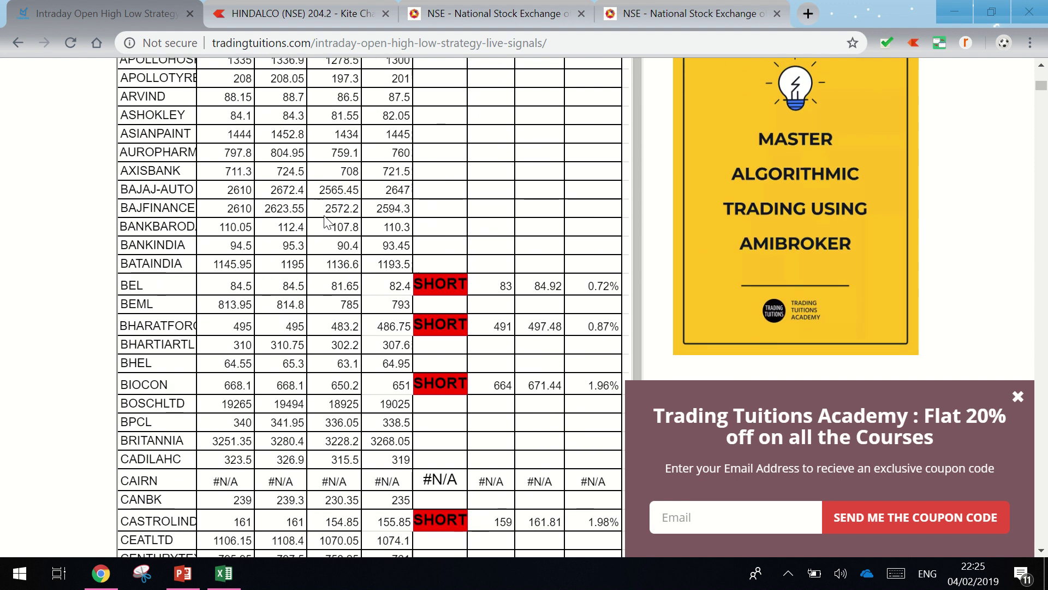
{"action": "scroll", "coordinate": [333, 273], "scroll_direction": "up", "scroll_amount": 6}
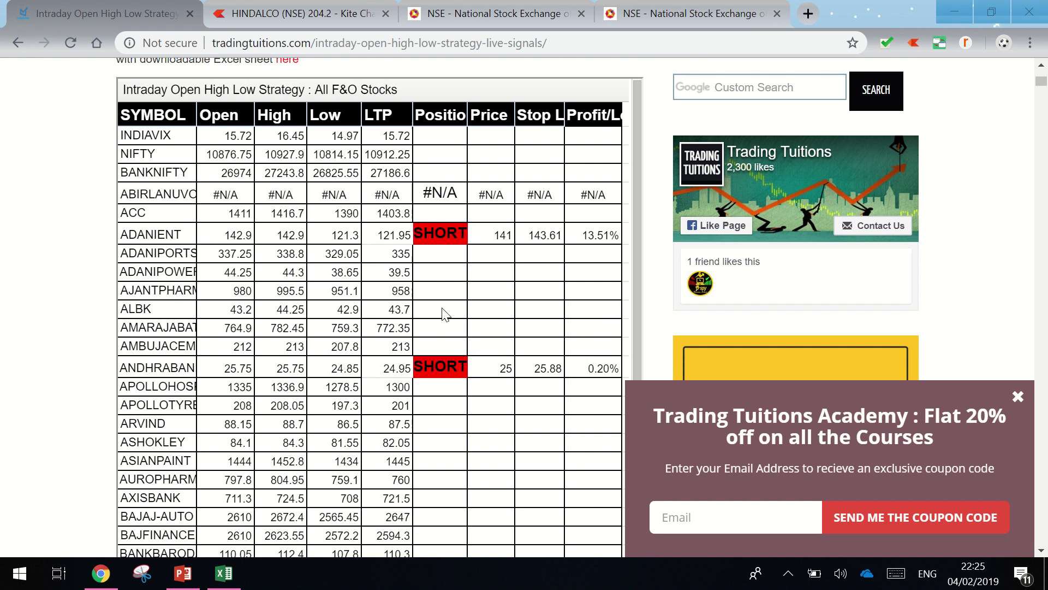
{"action": "scroll", "coordinate": [459, 350], "scroll_direction": "down", "scroll_amount": 5}
{"action": "scroll", "coordinate": [474, 394], "scroll_direction": "down", "scroll_amount": 4}
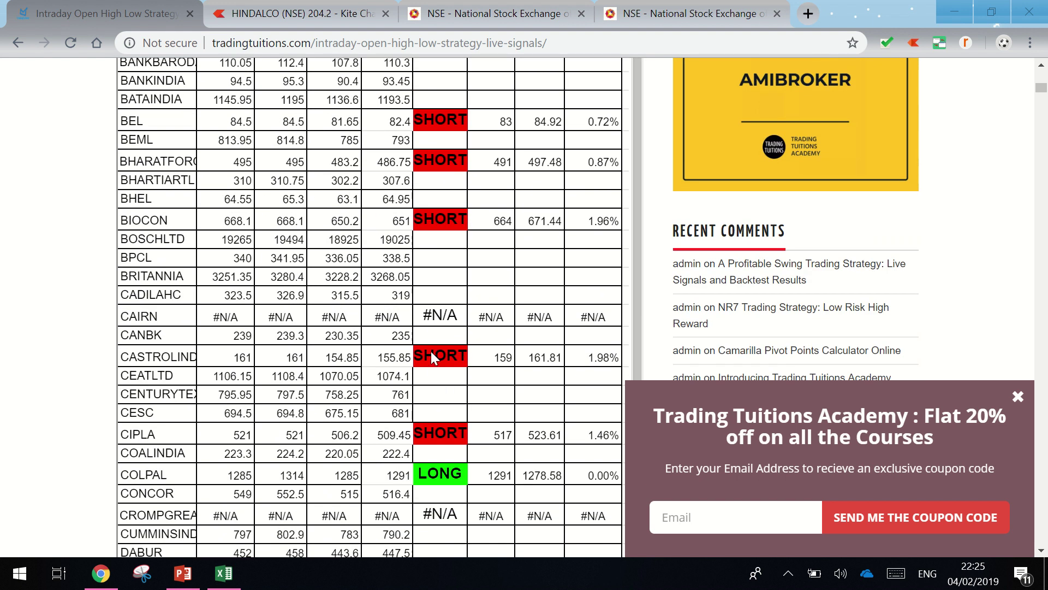
{"action": "scroll", "coordinate": [431, 349], "scroll_direction": "down", "scroll_amount": 7}
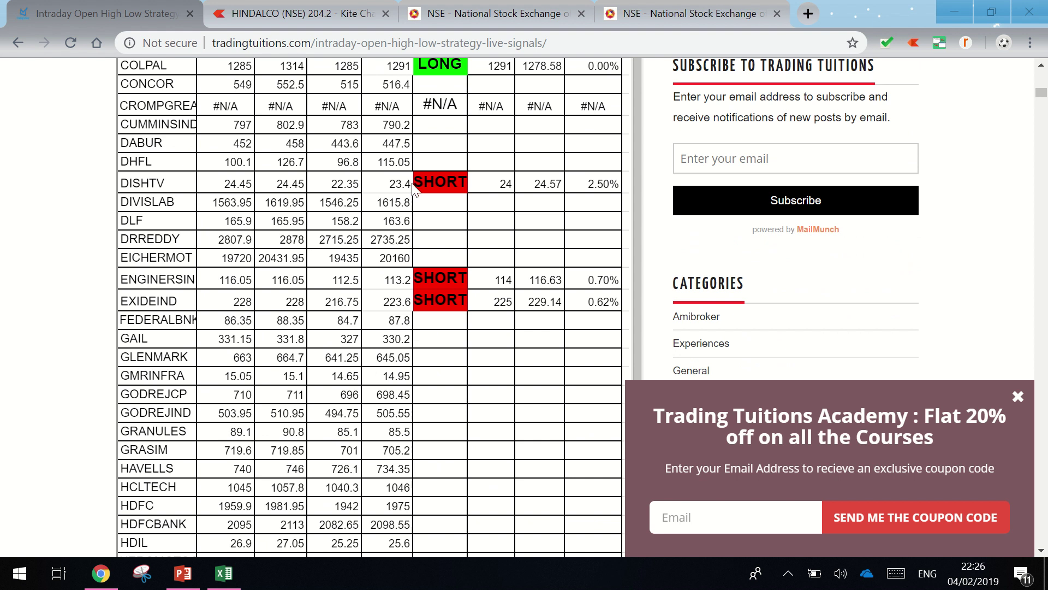
{"action": "scroll", "coordinate": [418, 241], "scroll_direction": "down", "scroll_amount": 7}
{"action": "scroll", "coordinate": [419, 240], "scroll_direction": "down", "scroll_amount": 10}
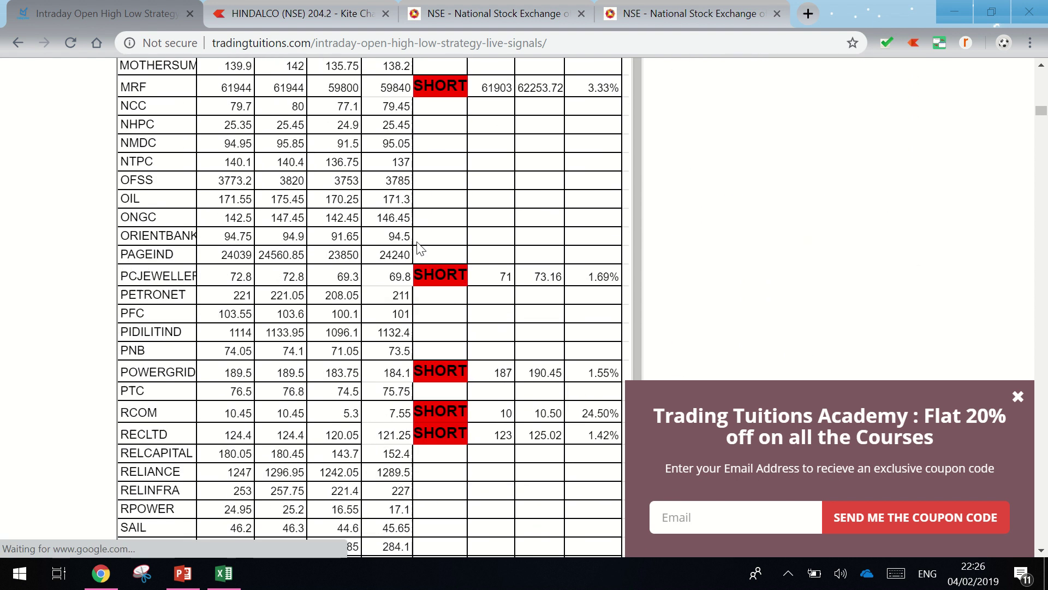
{"action": "scroll", "coordinate": [418, 240], "scroll_direction": "down", "scroll_amount": 8}
{"action": "scroll", "coordinate": [418, 240], "scroll_direction": "down", "scroll_amount": 8}
{"action": "scroll", "coordinate": [418, 243], "scroll_direction": "down", "scroll_amount": 5}
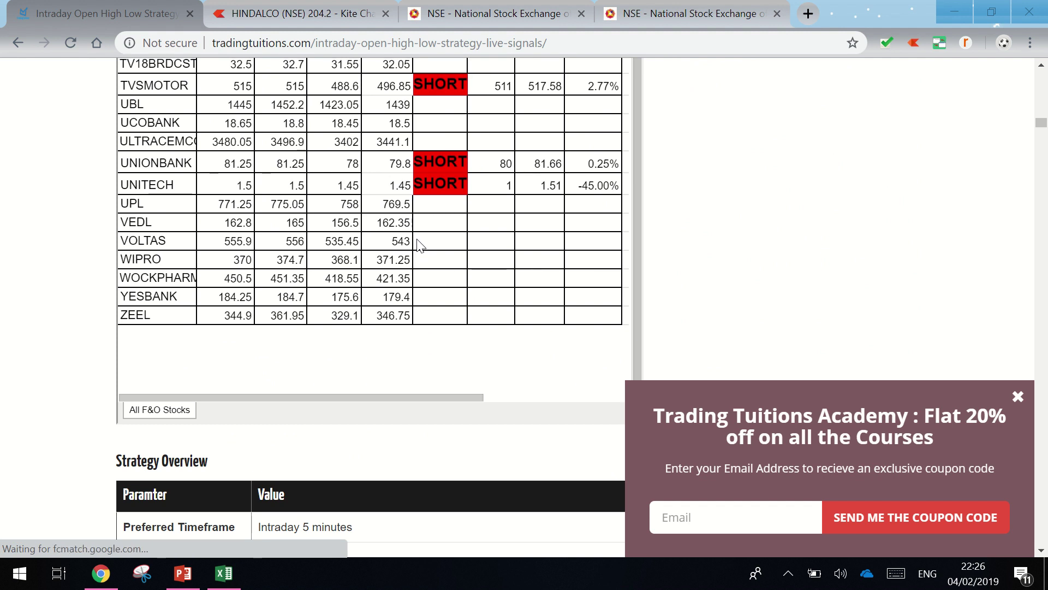
Step: Close the course coupon pop-up and scroll back up the table
{"action": "left_click", "coordinate": [1010, 402]}
{"action": "scroll", "coordinate": [532, 326], "scroll_direction": "up", "scroll_amount": 6}
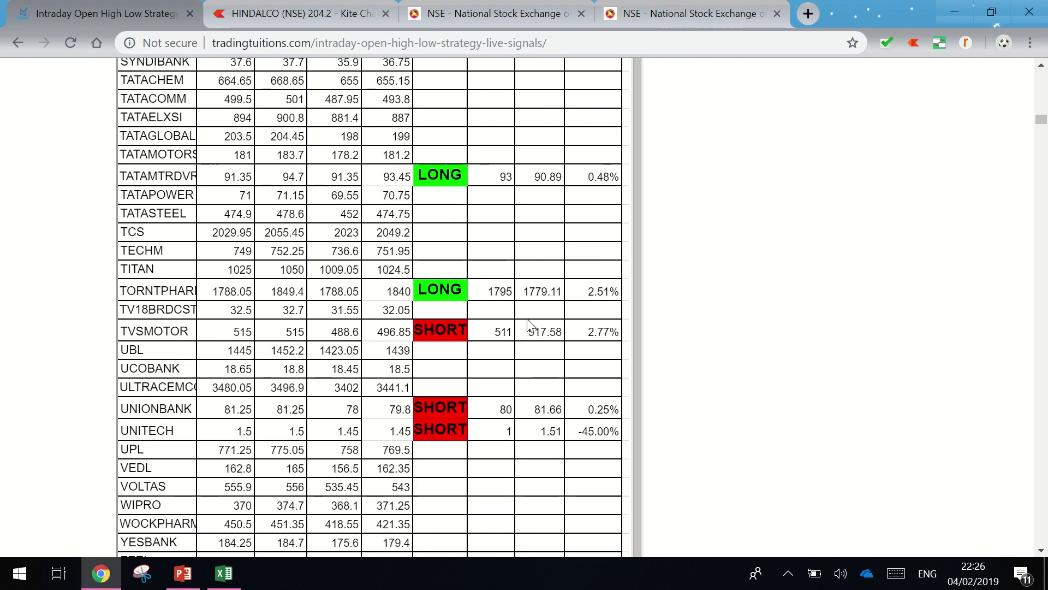
{"action": "scroll", "coordinate": [529, 323], "scroll_direction": "up", "scroll_amount": 6}
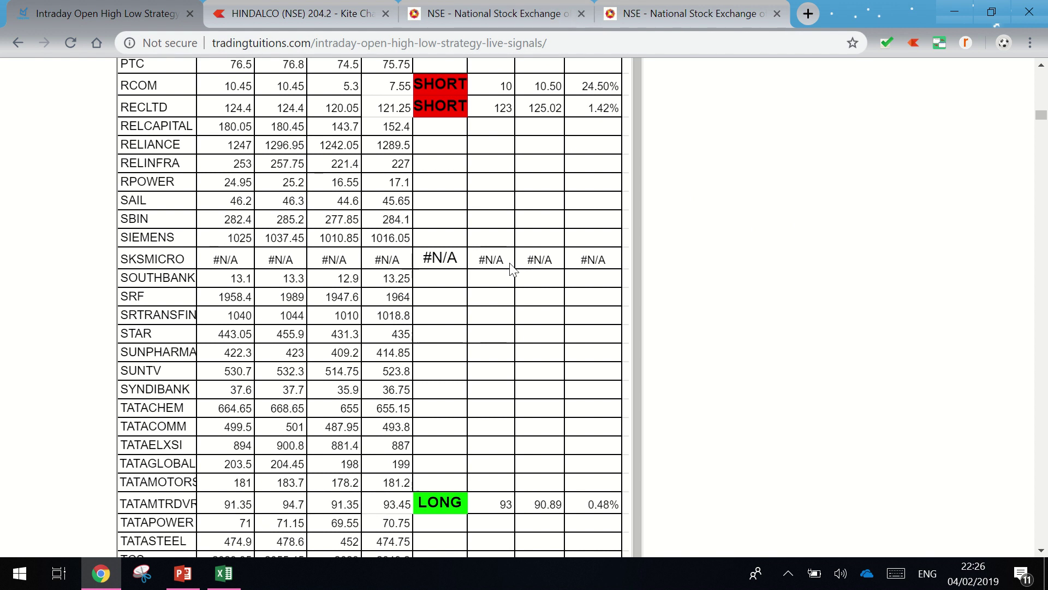
Step: Go to the NSE India tab and open the Equity Stock Watch page
{"action": "left_click", "coordinate": [518, 17]}
{"action": "scroll", "coordinate": [602, 248], "scroll_direction": "up", "scroll_amount": 6}
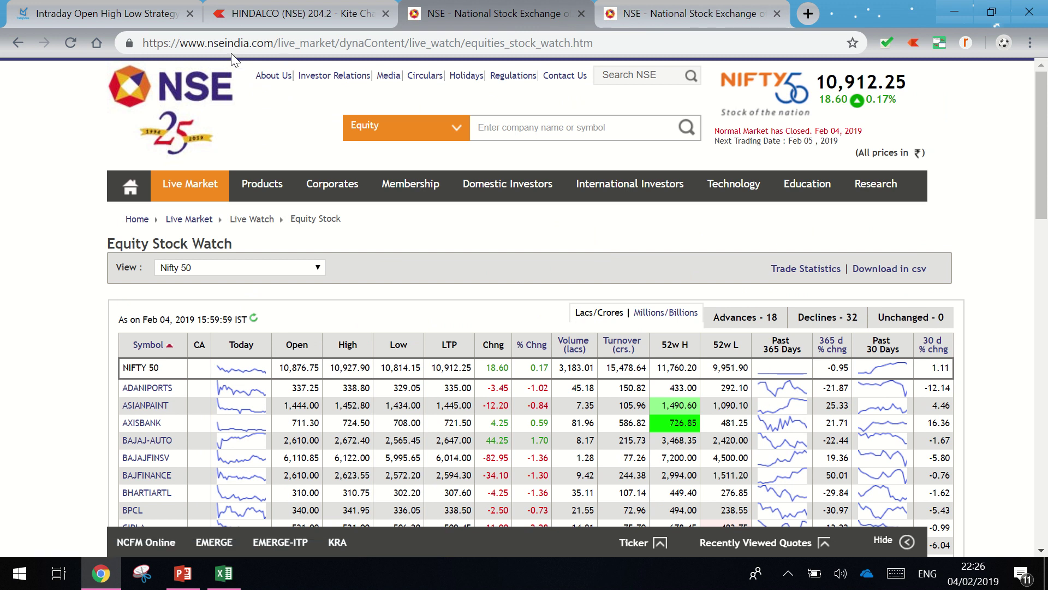
{"action": "mouse_move", "coordinate": [190, 183]}
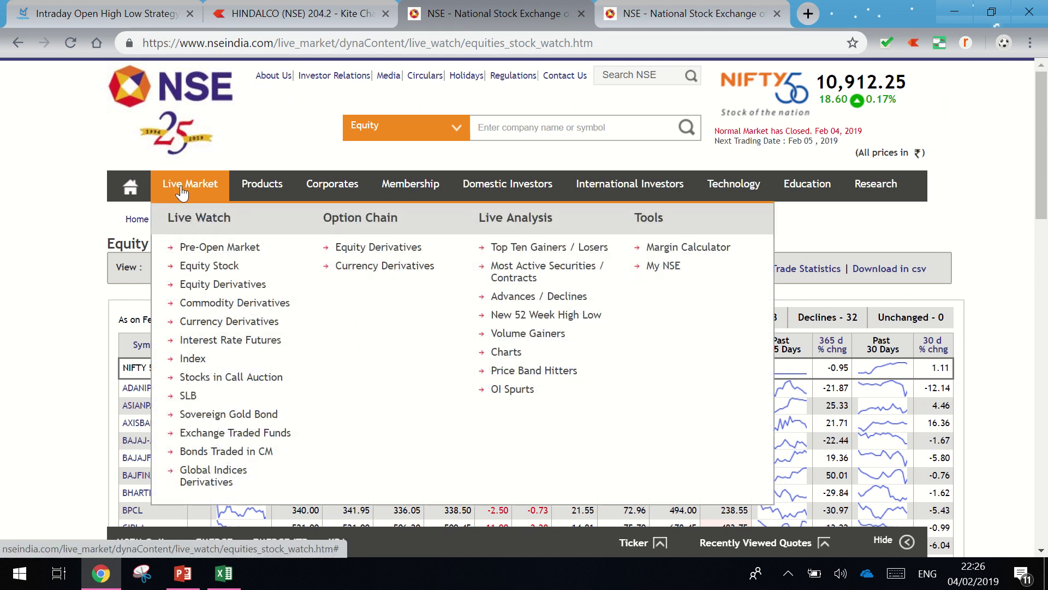
{"action": "left_click", "coordinate": [211, 267]}
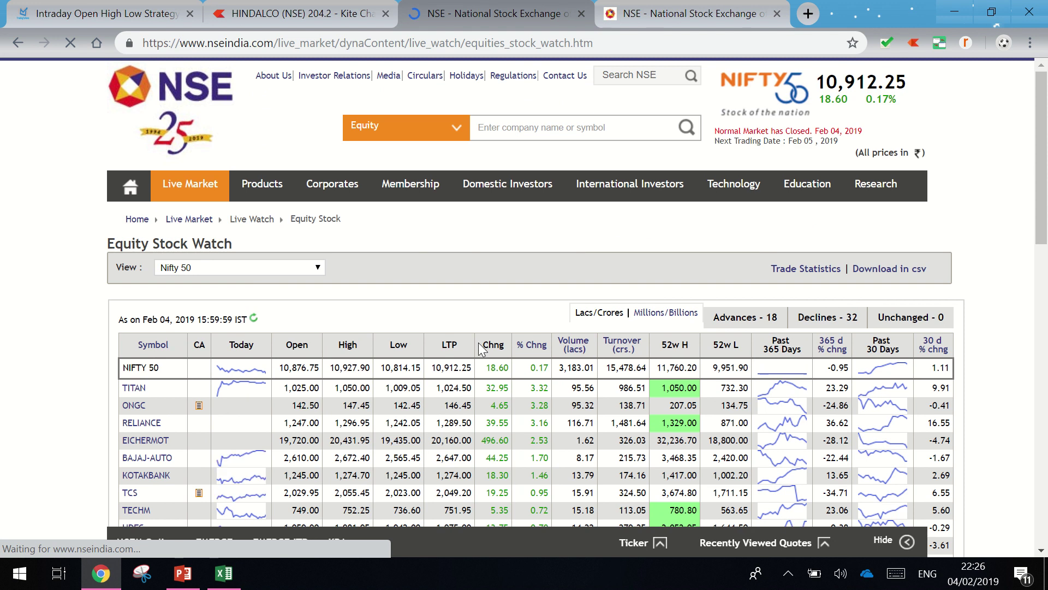
Step: Download the Nifty 50 stock watch table as a CSV file
{"action": "scroll", "coordinate": [477, 345], "scroll_direction": "down", "scroll_amount": 7}
{"action": "scroll", "coordinate": [476, 345], "scroll_direction": "down", "scroll_amount": 10}
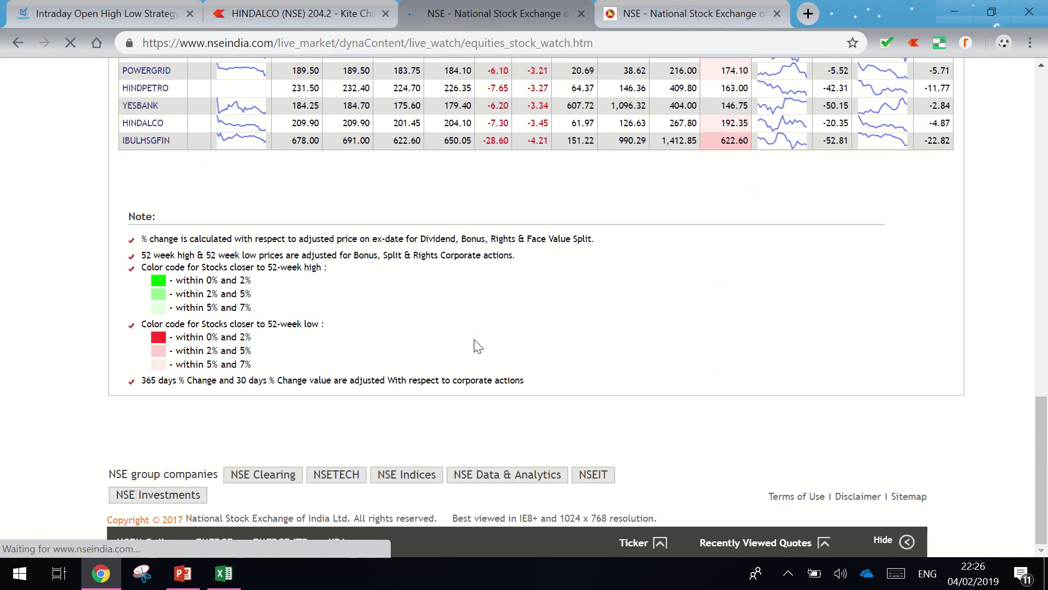
{"action": "scroll", "coordinate": [473, 345], "scroll_direction": "up", "scroll_amount": 6}
{"action": "scroll", "coordinate": [472, 343], "scroll_direction": "up", "scroll_amount": 5}
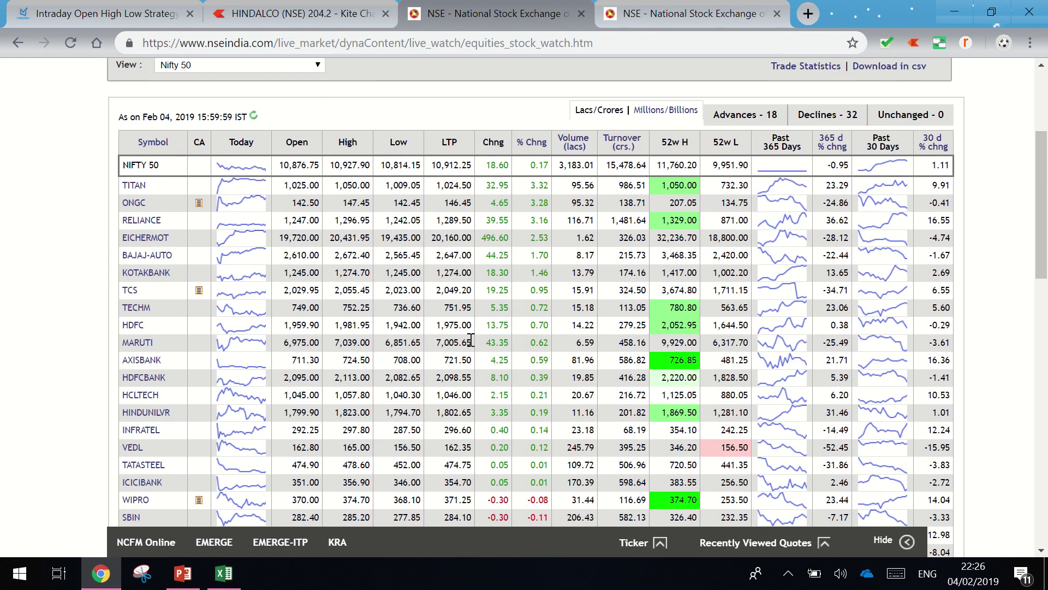
{"action": "scroll", "coordinate": [471, 339], "scroll_direction": "up", "scroll_amount": 1}
{"action": "scroll", "coordinate": [471, 339], "scroll_direction": "up", "scroll_amount": 3}
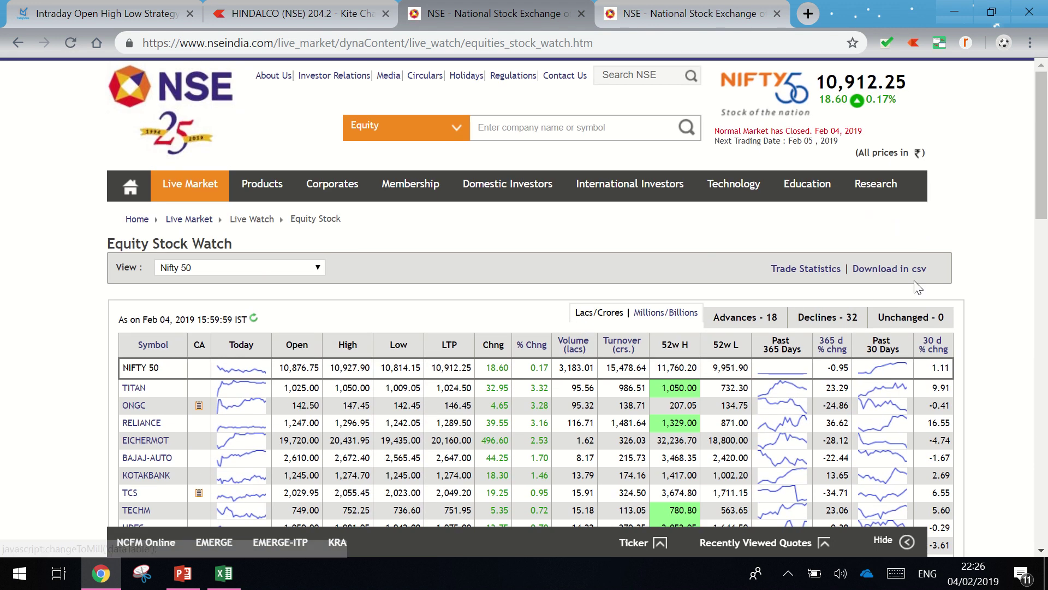
{"action": "left_click", "coordinate": [879, 271]}
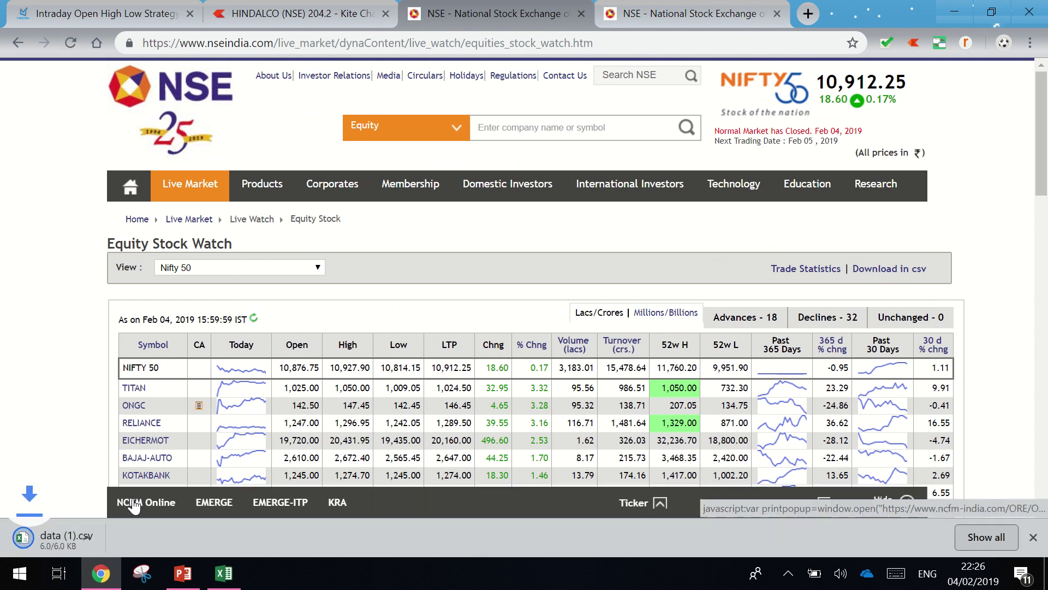
Step: Switch to Excel and scroll through the Nifty 50 Open/High/Low prices and signal column
{"action": "left_click", "coordinate": [223, 575]}
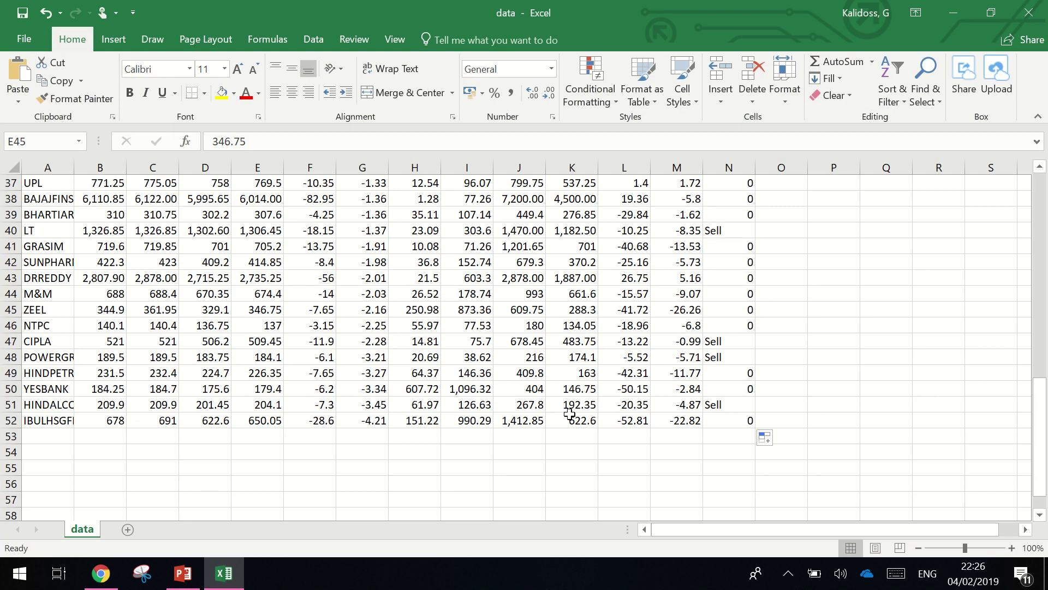
{"action": "scroll", "coordinate": [570, 414], "scroll_direction": "up", "scroll_amount": 12}
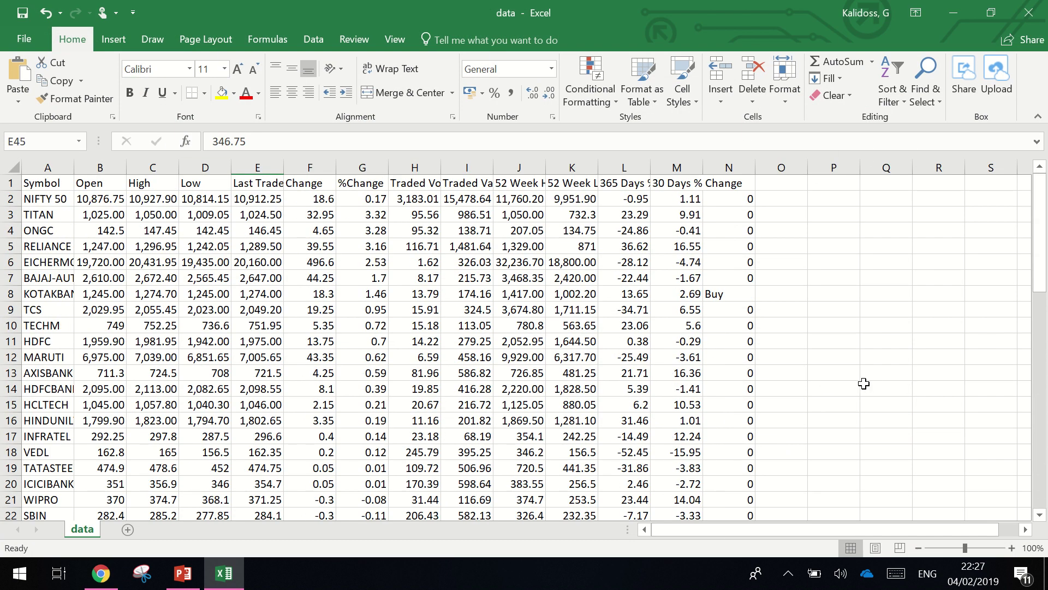
{"action": "scroll", "coordinate": [864, 383], "scroll_direction": "down", "scroll_amount": 4}
{"action": "scroll", "coordinate": [864, 383], "scroll_direction": "down", "scroll_amount": 4}
{"action": "scroll", "coordinate": [864, 384], "scroll_direction": "down", "scroll_amount": 5}
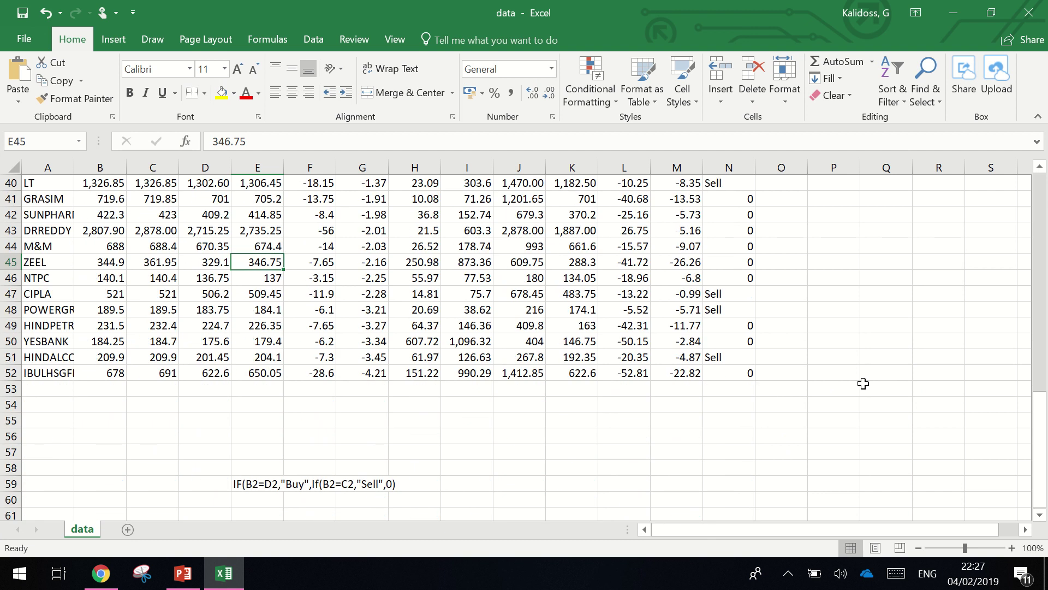
{"action": "scroll", "coordinate": [864, 379], "scroll_direction": "up", "scroll_amount": 1}
{"action": "scroll", "coordinate": [863, 377], "scroll_direction": "up", "scroll_amount": 5}
{"action": "scroll", "coordinate": [864, 378], "scroll_direction": "up", "scroll_amount": 5}
{"action": "scroll", "coordinate": [864, 378], "scroll_direction": "up", "scroll_amount": 2}
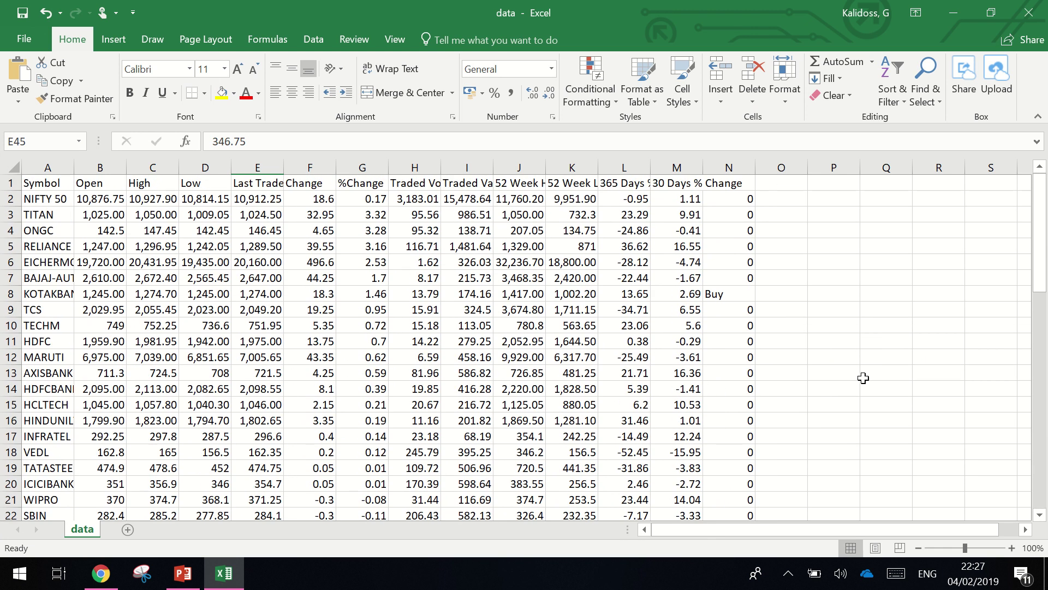
{"action": "scroll", "coordinate": [830, 385], "scroll_direction": "down", "scroll_amount": 2}
{"action": "scroll", "coordinate": [795, 391], "scroll_direction": "down", "scroll_amount": 6}
{"action": "scroll", "coordinate": [795, 391], "scroll_direction": "down", "scroll_amount": 10}
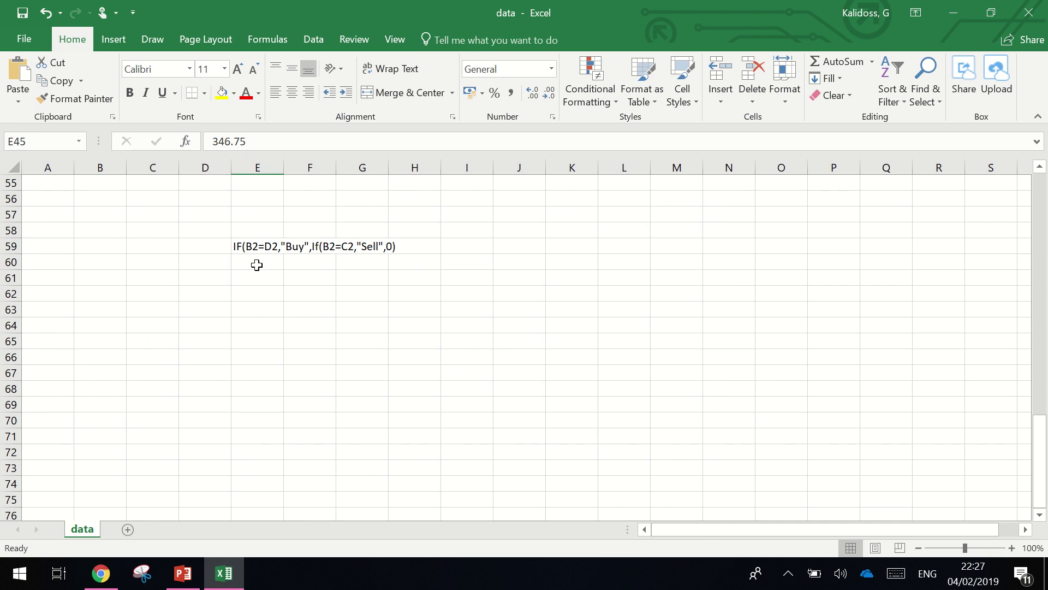
{"action": "scroll", "coordinate": [281, 259], "scroll_direction": "up", "scroll_amount": 12}
{"action": "scroll", "coordinate": [282, 259], "scroll_direction": "up", "scroll_amount": 6}
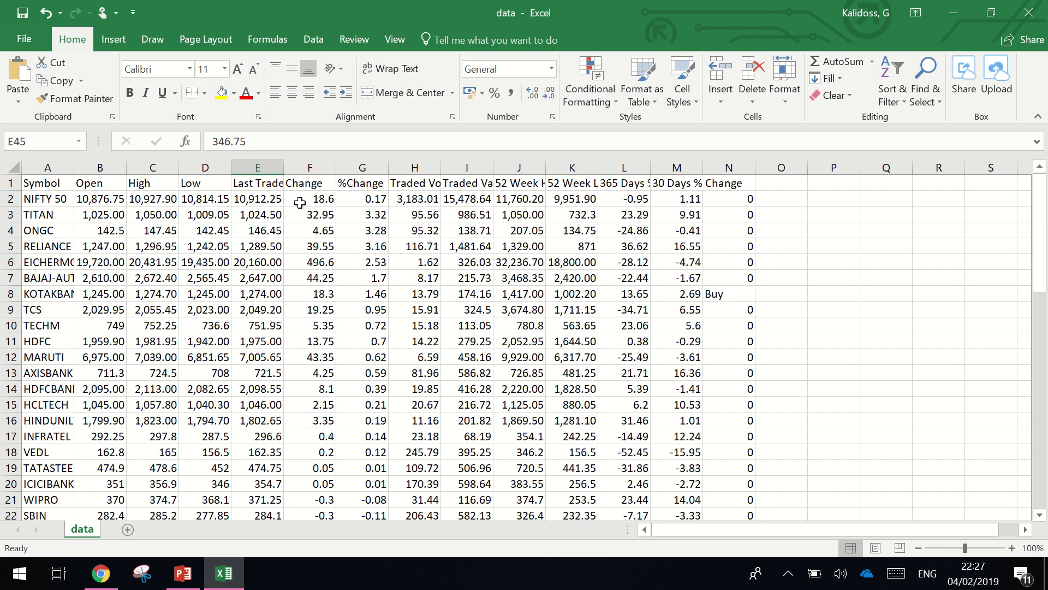
Step: Copy the IF Buy/Sell formula from N2 down to N52
{"action": "left_click", "coordinate": [741, 201]}
{"action": "scroll", "coordinate": [772, 288], "scroll_direction": "down", "scroll_amount": 6}
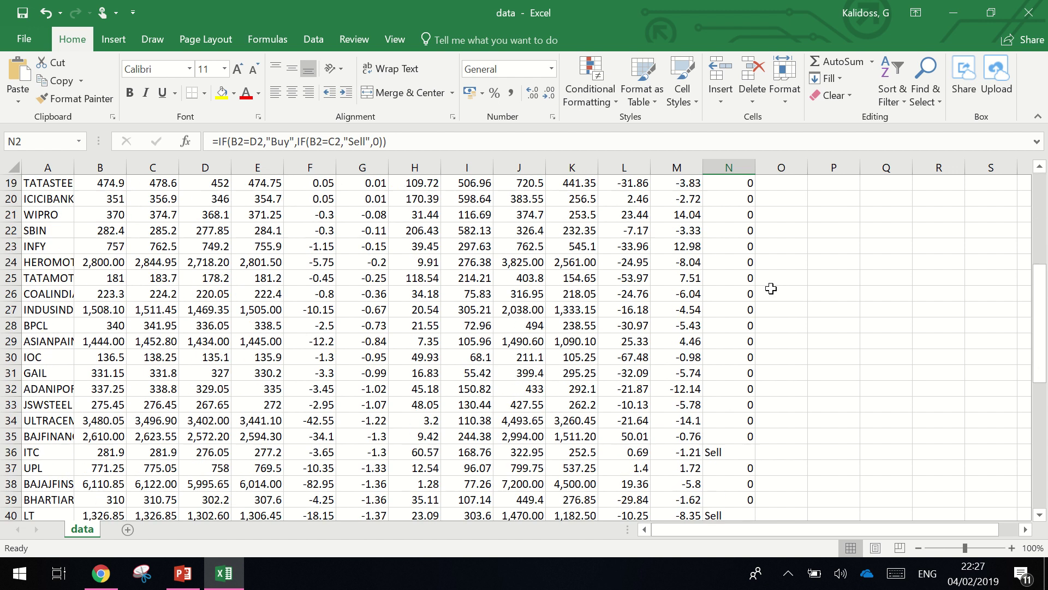
{"action": "scroll", "coordinate": [772, 287], "scroll_direction": "down", "scroll_amount": 6}
{"action": "scroll", "coordinate": [749, 275], "scroll_direction": "up", "scroll_amount": 7}
{"action": "scroll", "coordinate": [749, 275], "scroll_direction": "up", "scroll_amount": 5}
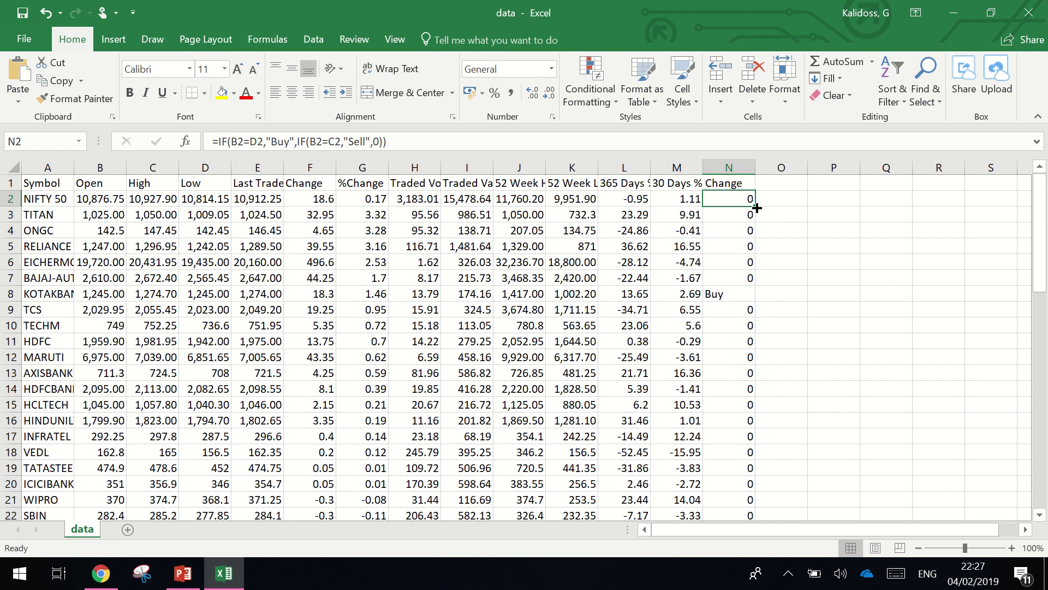
{"action": "left_click_drag", "start_coordinate": [757, 208], "coordinate": [756, 208]}
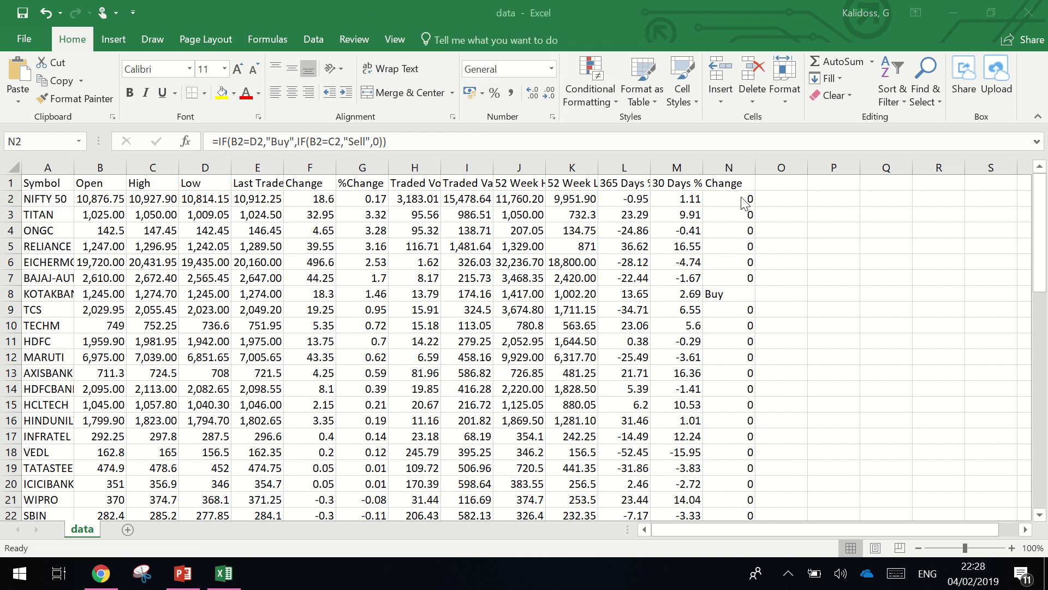
{"action": "double_click", "coordinate": [757, 208]}
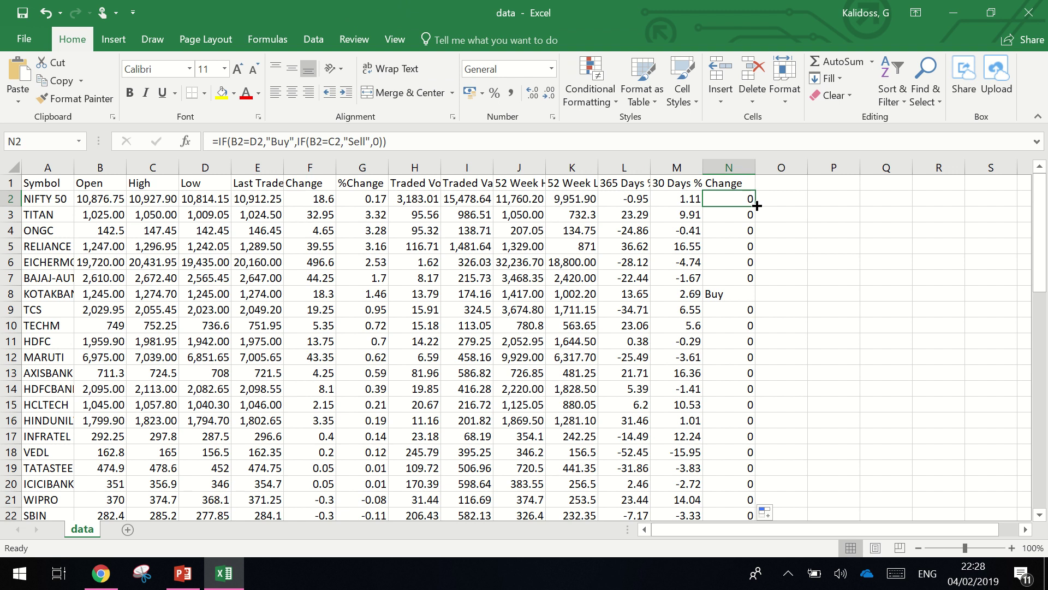
{"action": "mouse_move", "coordinate": [756, 206]}
{"action": "left_mouse_down"}
{"action": "mouse_move", "coordinate": [765, 570]}
{"action": "mouse_move", "coordinate": [745, 484]}
{"action": "left_mouse_up"}
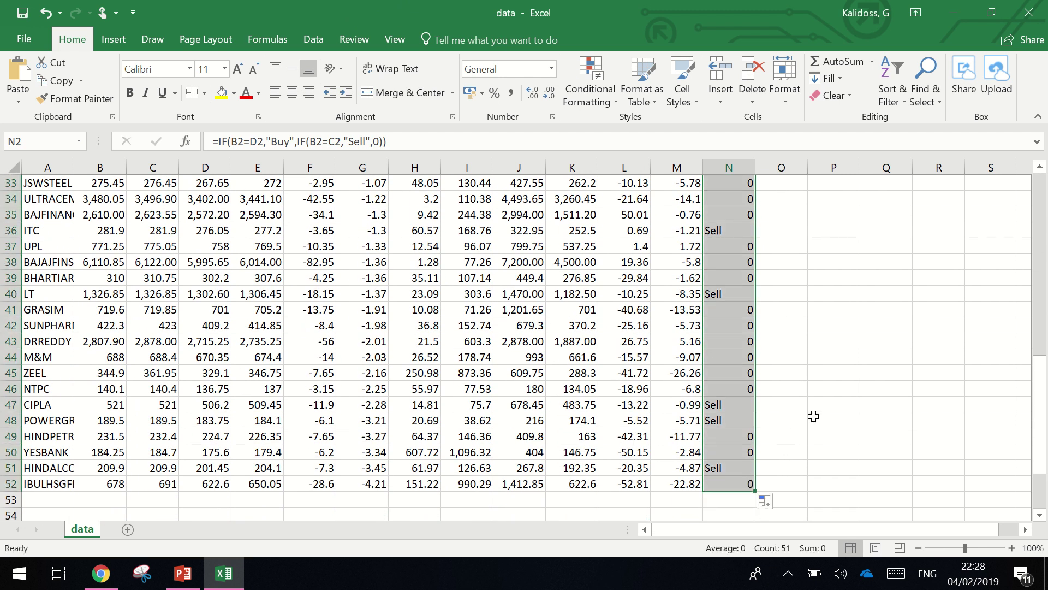
{"action": "scroll", "coordinate": [811, 410], "scroll_direction": "up", "scroll_amount": 2}
{"action": "scroll", "coordinate": [806, 387], "scroll_direction": "up", "scroll_amount": 9}
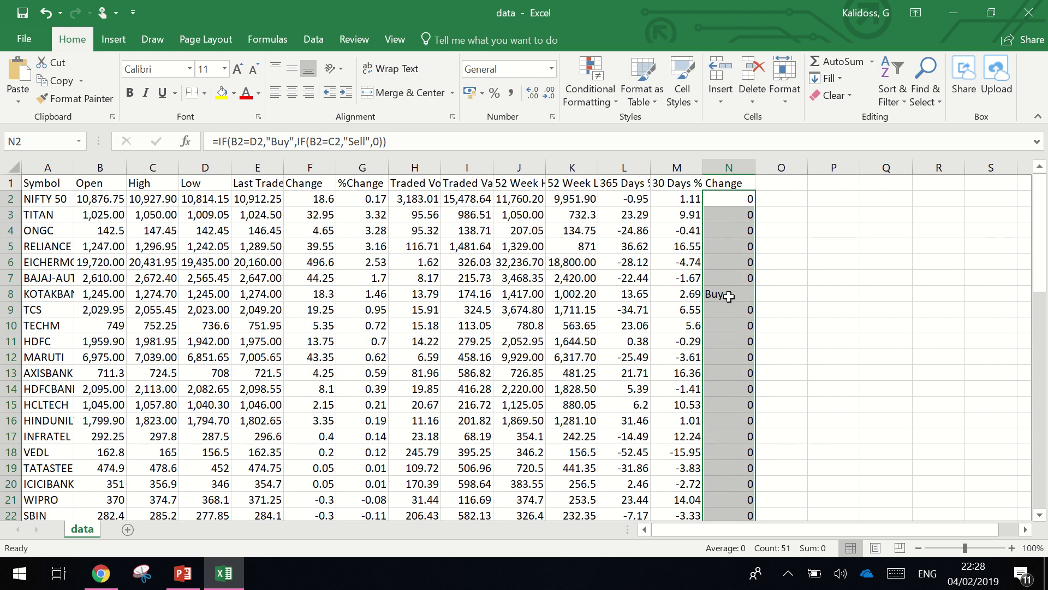
{"action": "left_click_drag", "start_coordinate": [729, 296], "coordinate": [314, 309]}
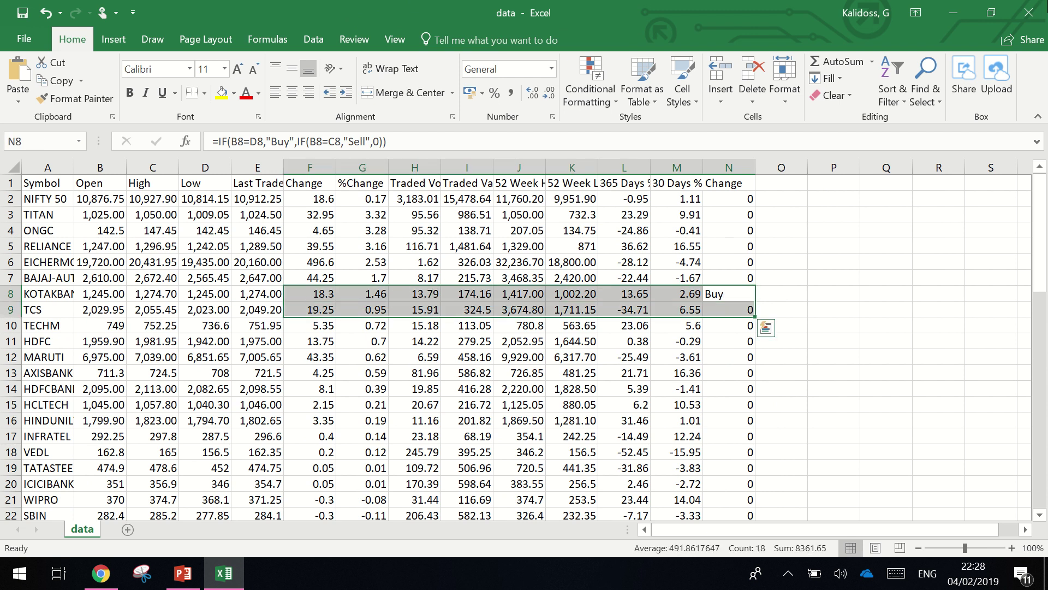
Step: Make KOTAKBANK row A8:N8 bold with a light green fill and black text
{"action": "left_click", "coordinate": [100, 326]}
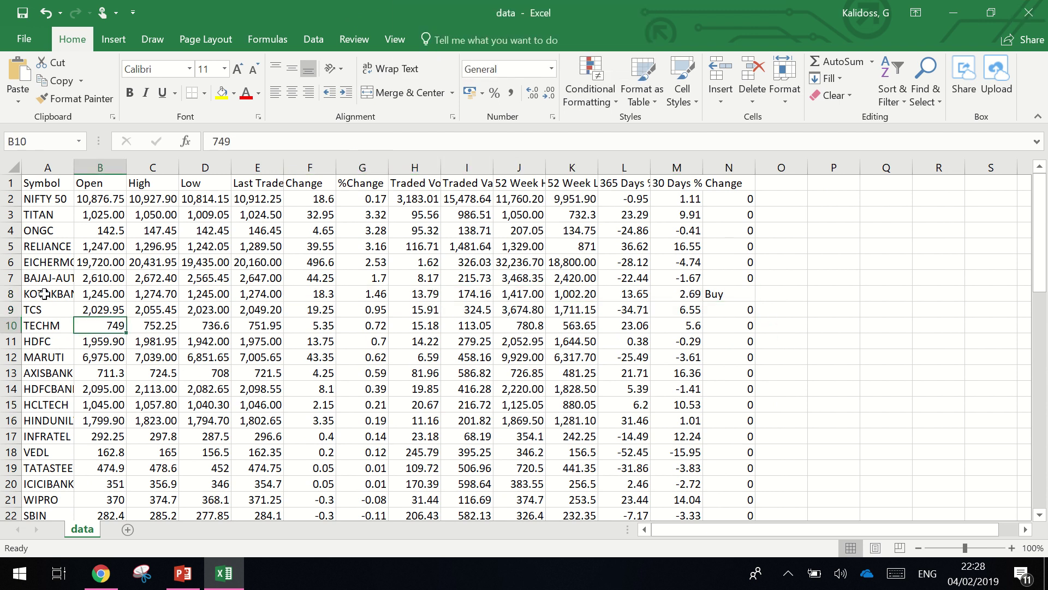
{"action": "left_click_drag", "start_coordinate": [45, 294], "coordinate": [732, 295]}
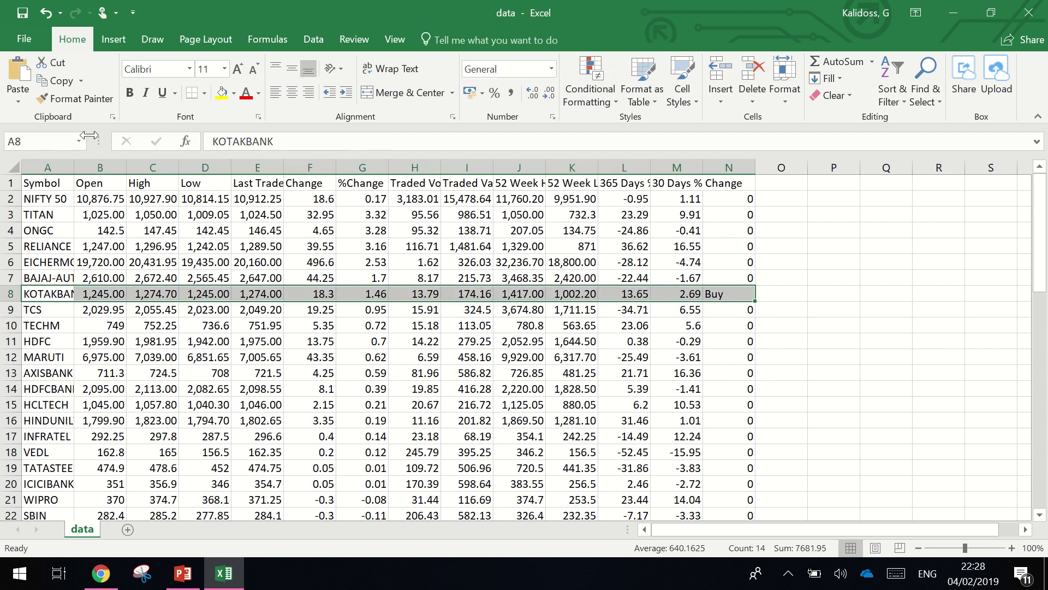
{"action": "left_click", "coordinate": [129, 93]}
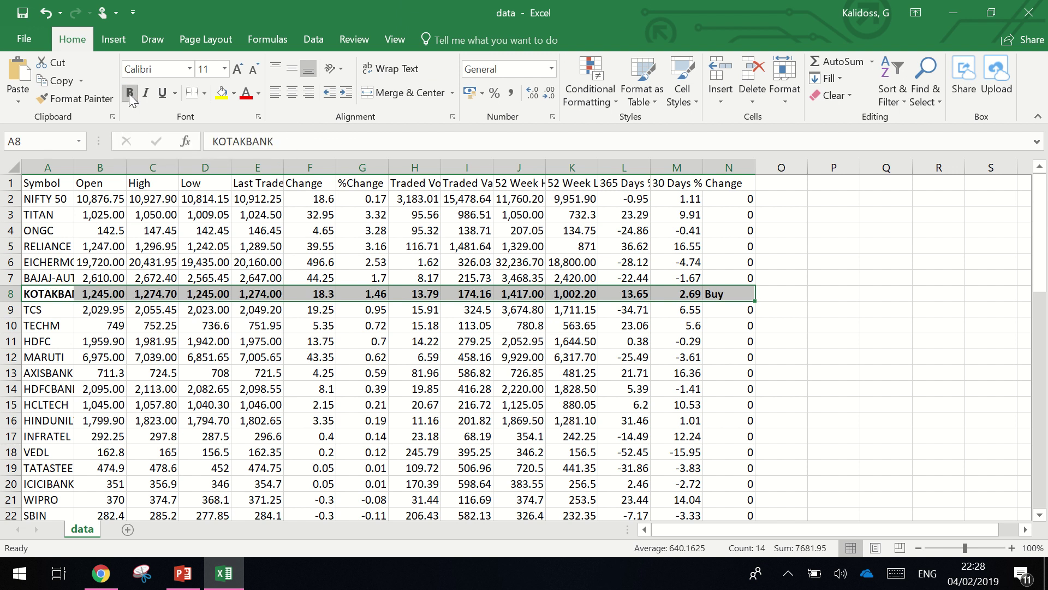
{"action": "left_click", "coordinate": [258, 92]}
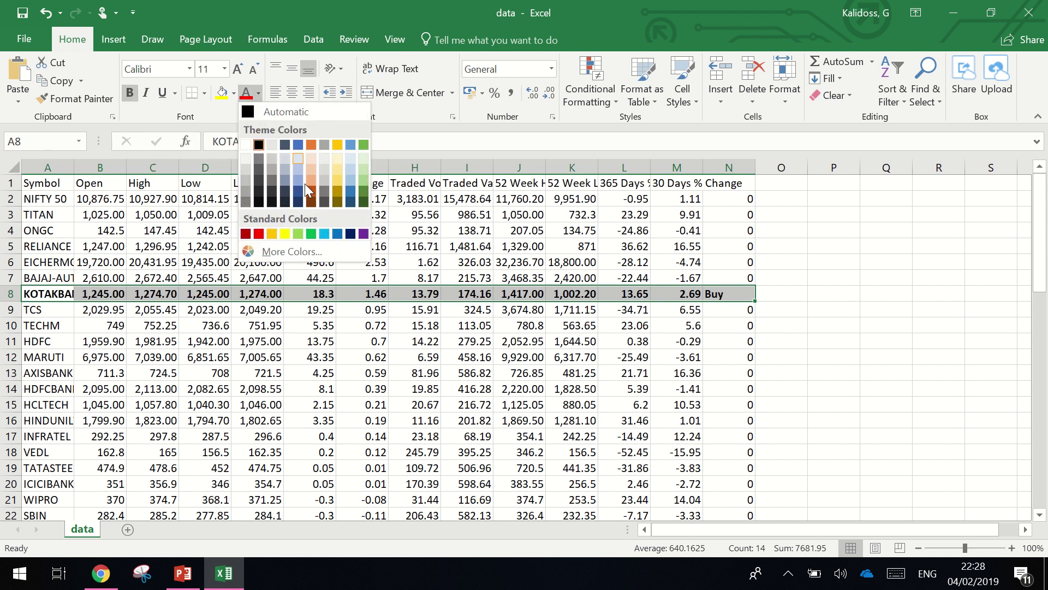
{"action": "left_click", "coordinate": [297, 232]}
{"action": "left_click", "coordinate": [233, 94]}
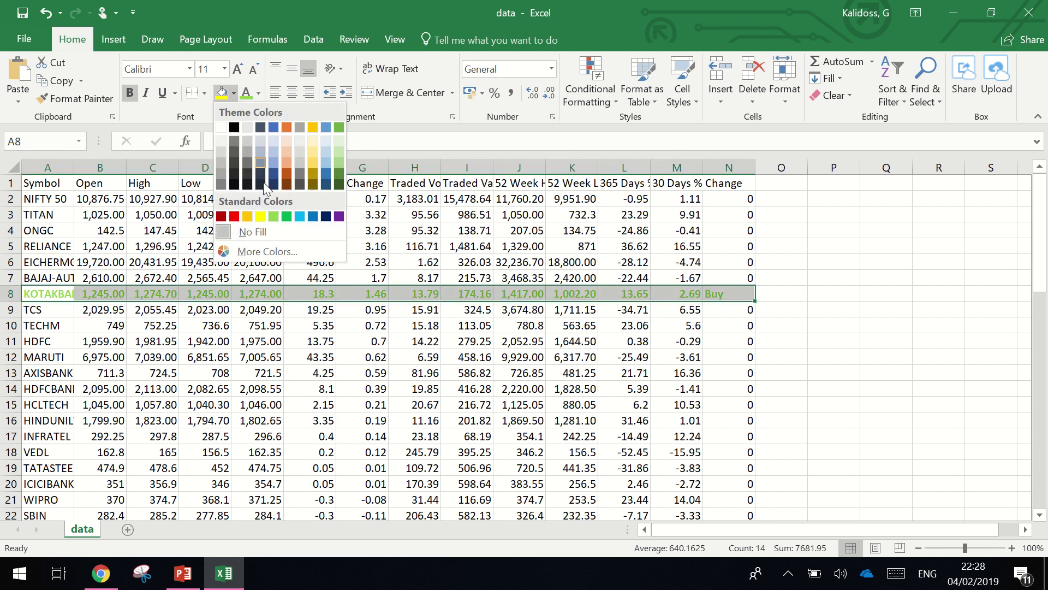
{"action": "left_click", "coordinate": [270, 214]}
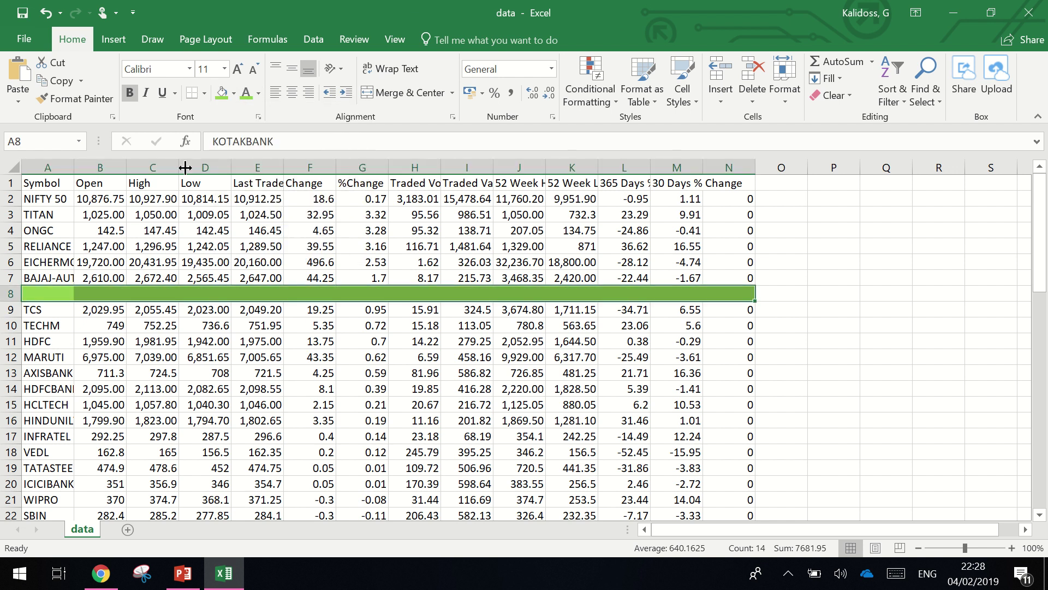
{"action": "left_click", "coordinate": [258, 94]}
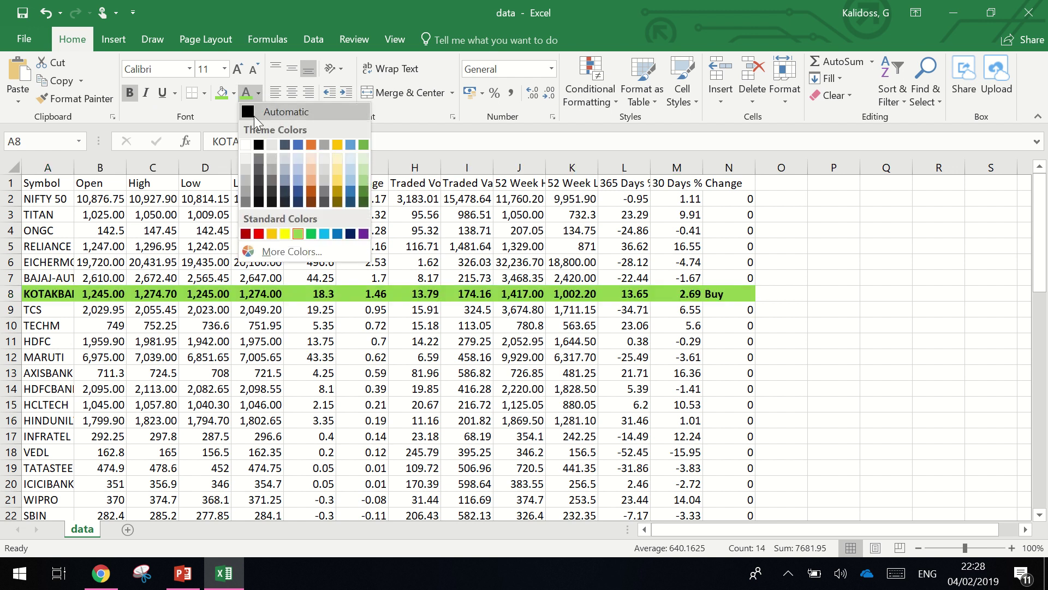
{"action": "left_click", "coordinate": [255, 114]}
{"action": "left_click", "coordinate": [408, 384]}
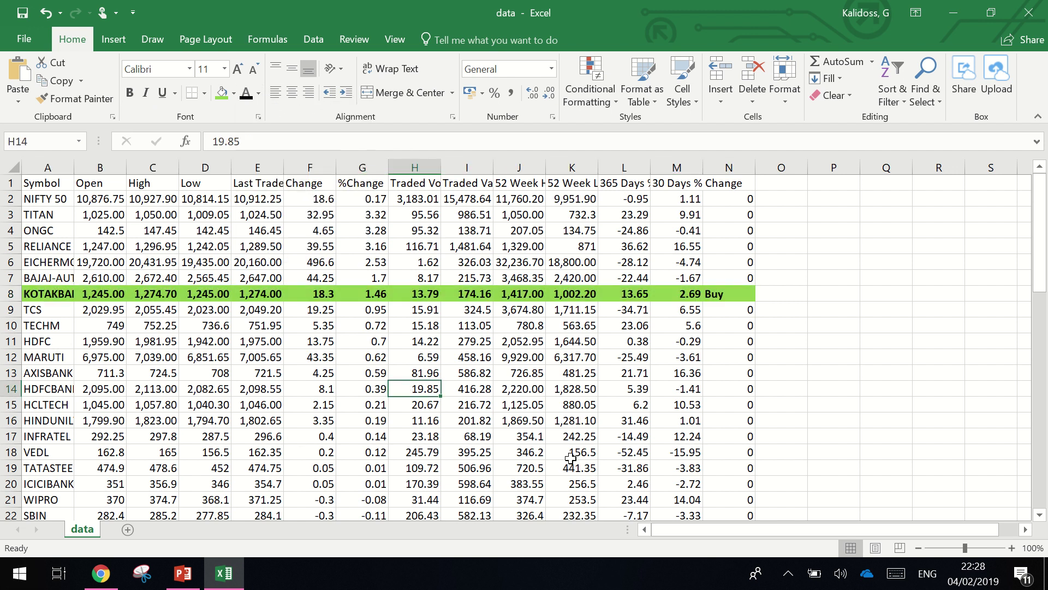
{"action": "scroll", "coordinate": [631, 433], "scroll_direction": "down", "scroll_amount": 3}
{"action": "scroll", "coordinate": [722, 423], "scroll_direction": "down", "scroll_amount": 4}
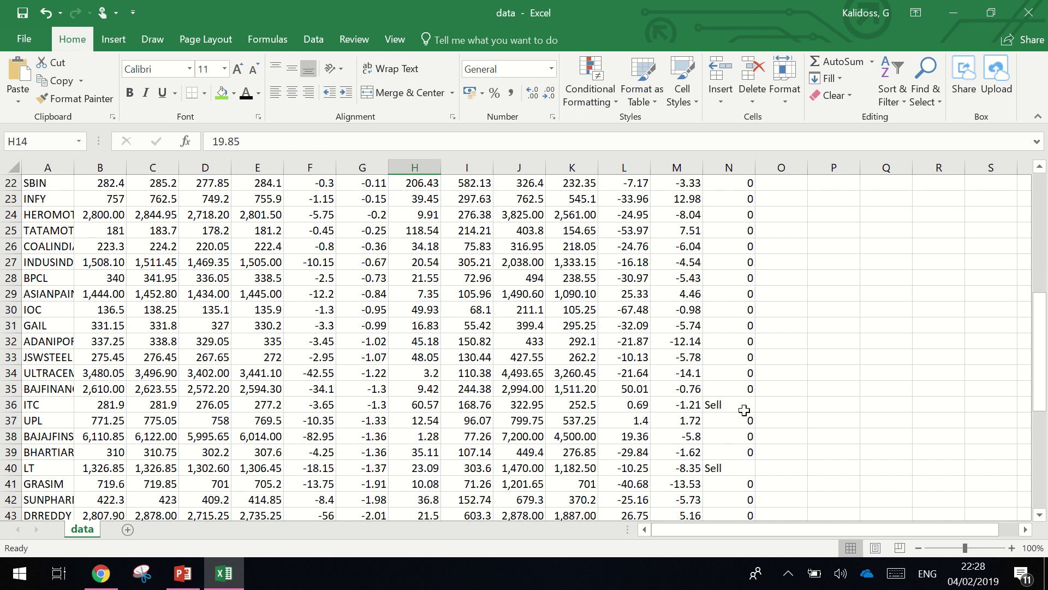
Step: Fill the ITC Sell row (row 36) red
{"action": "left_click_drag", "start_coordinate": [744, 410], "coordinate": [38, 407]}
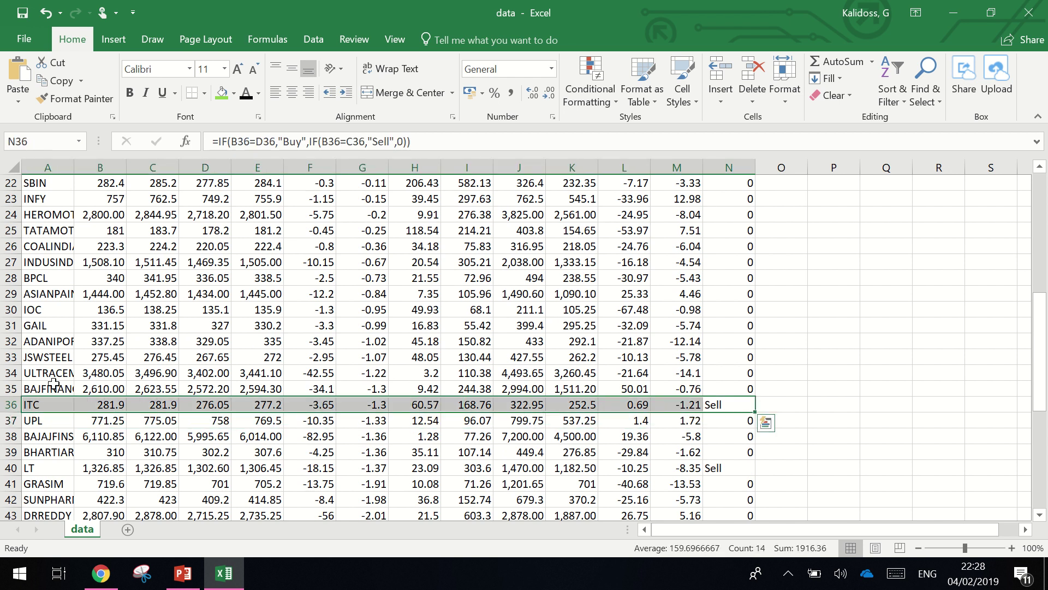
{"action": "left_click", "coordinate": [234, 93]}
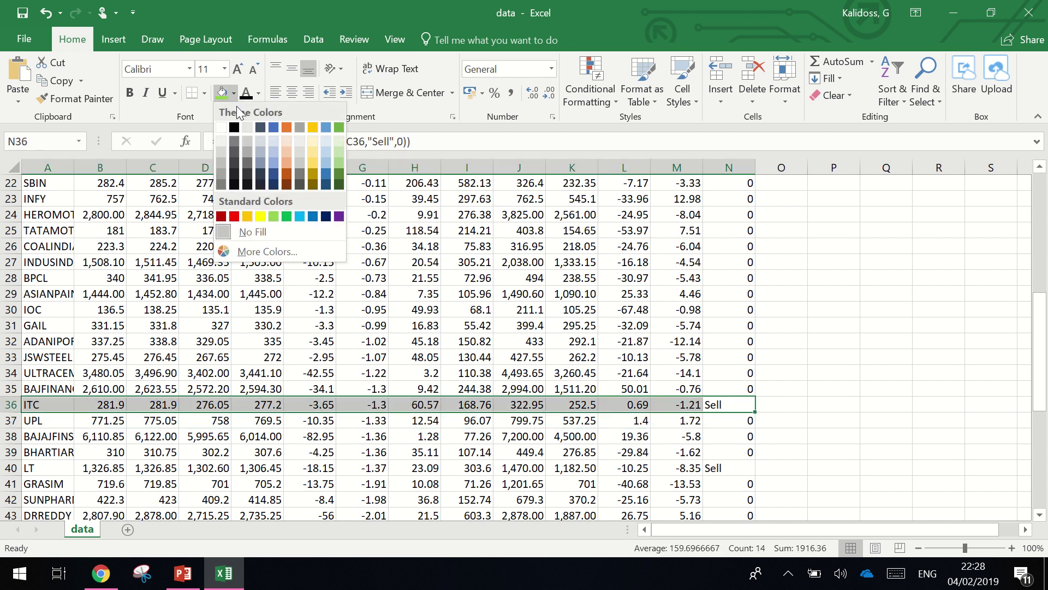
{"action": "left_click", "coordinate": [234, 217]}
{"action": "scroll", "coordinate": [434, 359], "scroll_direction": "down", "scroll_amount": 5}
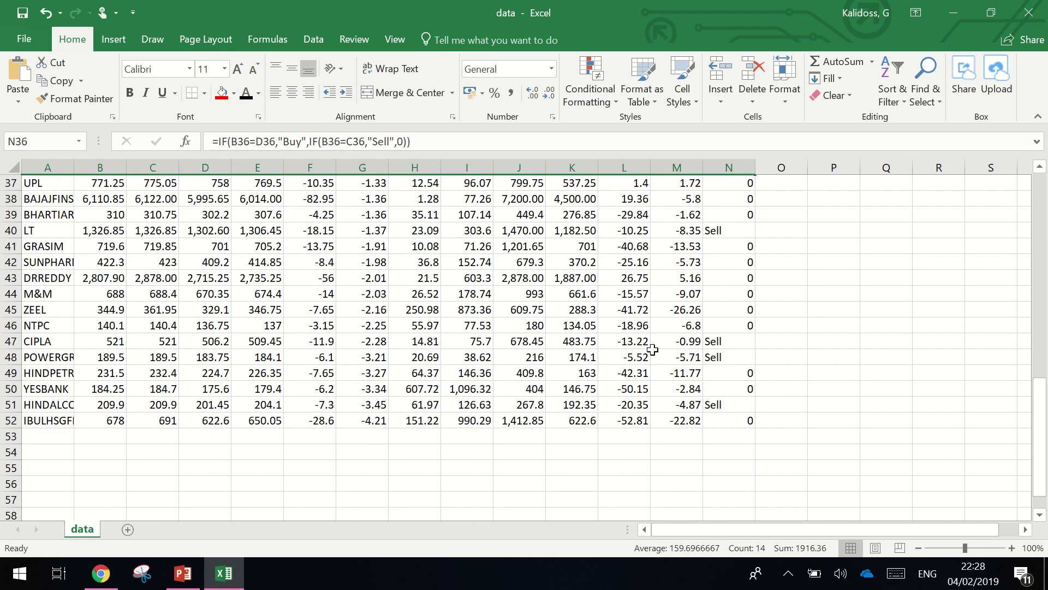
Step: Fill Sell rows 47, 48 (CIPLA) and 51 red
{"action": "left_click_drag", "start_coordinate": [712, 342], "coordinate": [42, 353]}
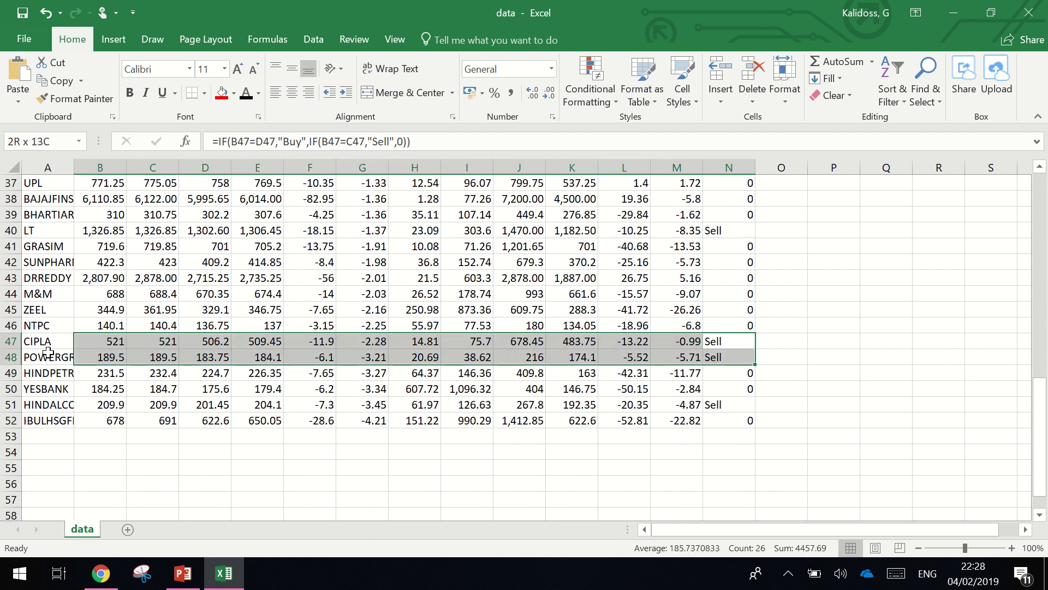
{"action": "left_click", "coordinate": [221, 93]}
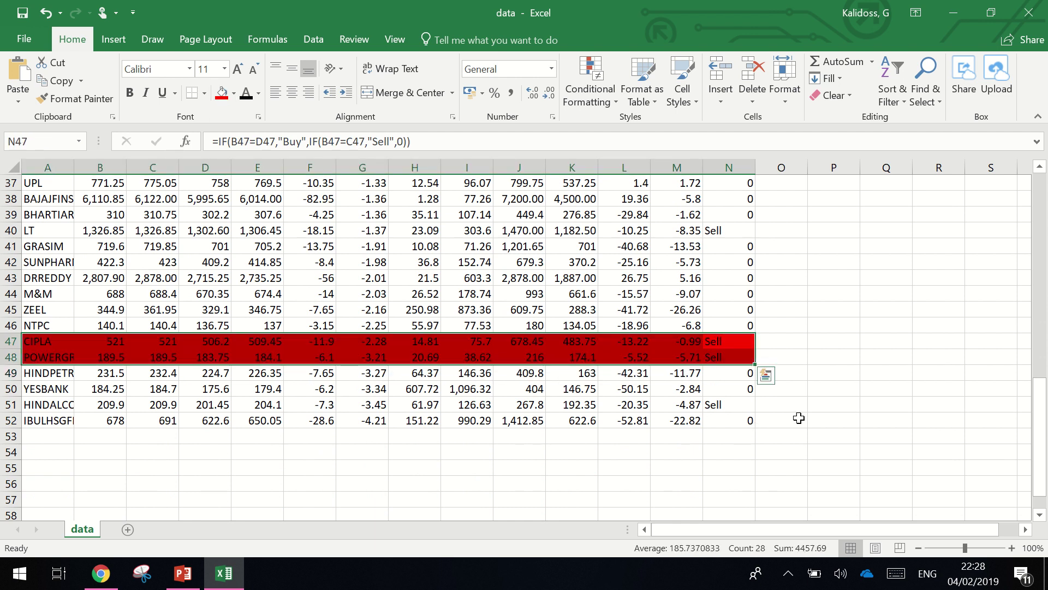
{"action": "left_click_drag", "start_coordinate": [738, 405], "coordinate": [4, 403]}
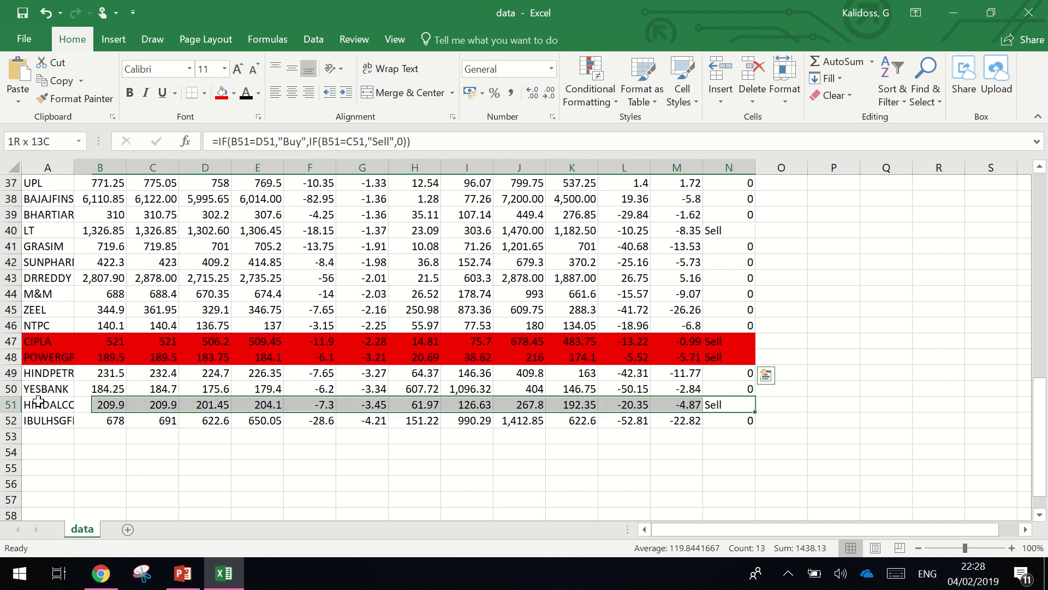
{"action": "left_click", "coordinate": [225, 95]}
{"action": "scroll", "coordinate": [383, 316], "scroll_direction": "up", "scroll_amount": 4}
{"action": "scroll", "coordinate": [382, 317], "scroll_direction": "up", "scroll_amount": 4}
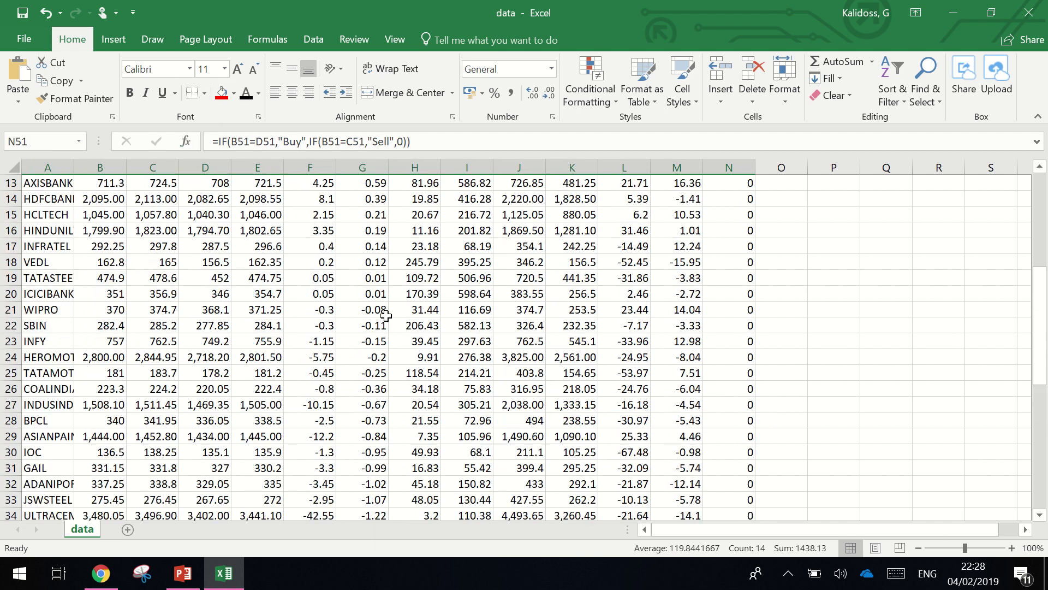
{"action": "scroll", "coordinate": [388, 316], "scroll_direction": "up", "scroll_amount": 4}
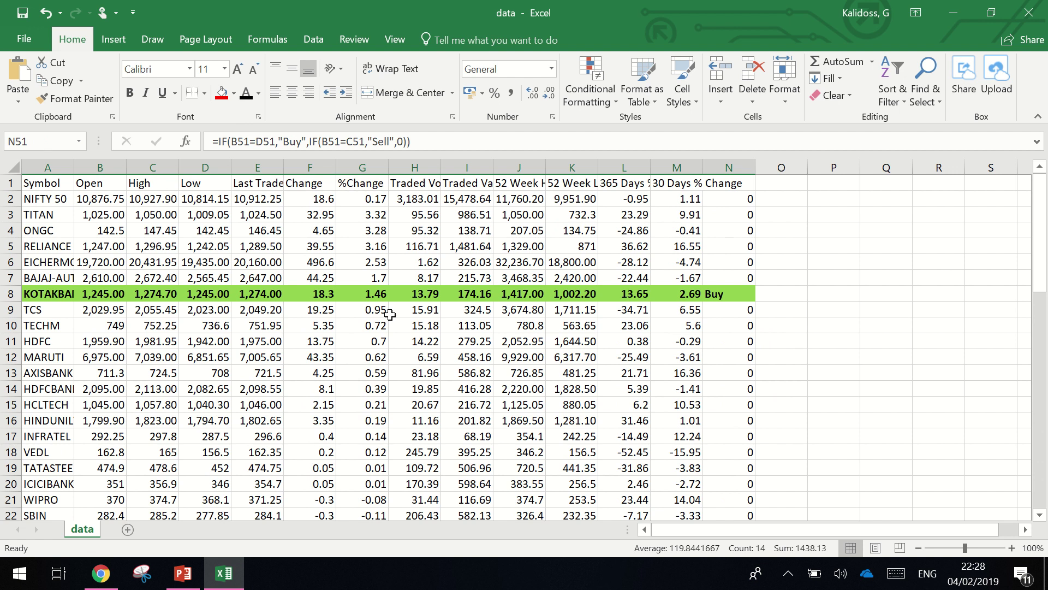
{"action": "scroll", "coordinate": [557, 304], "scroll_direction": "down", "scroll_amount": 4}
{"action": "scroll", "coordinate": [557, 304], "scroll_direction": "down", "scroll_amount": 5}
{"action": "scroll", "coordinate": [562, 394], "scroll_direction": "up", "scroll_amount": 4}
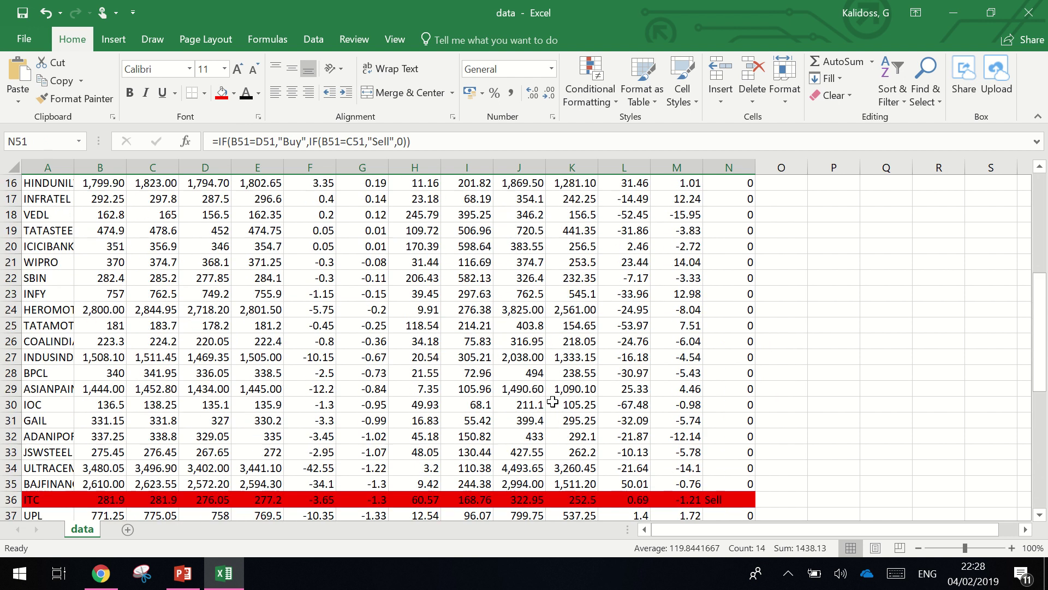
{"action": "scroll", "coordinate": [564, 393], "scroll_direction": "up", "scroll_amount": 3}
{"action": "scroll", "coordinate": [564, 393], "scroll_direction": "up", "scroll_amount": 2}
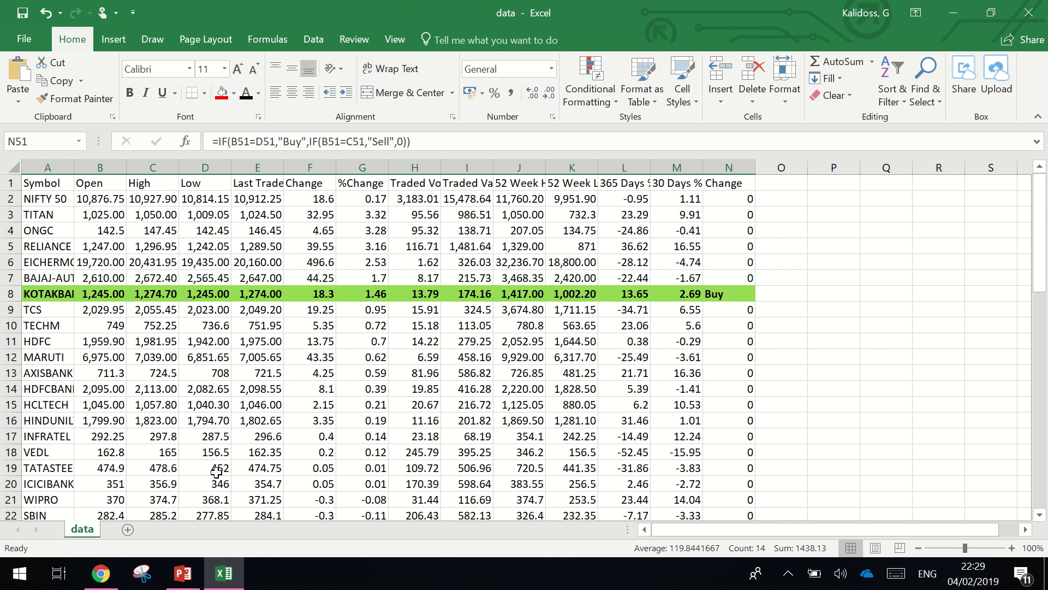
Step: In Kite, collapse HINDALCO's market depth and open KOTAKBANK's depth and chart
{"action": "left_click", "coordinate": [100, 573]}
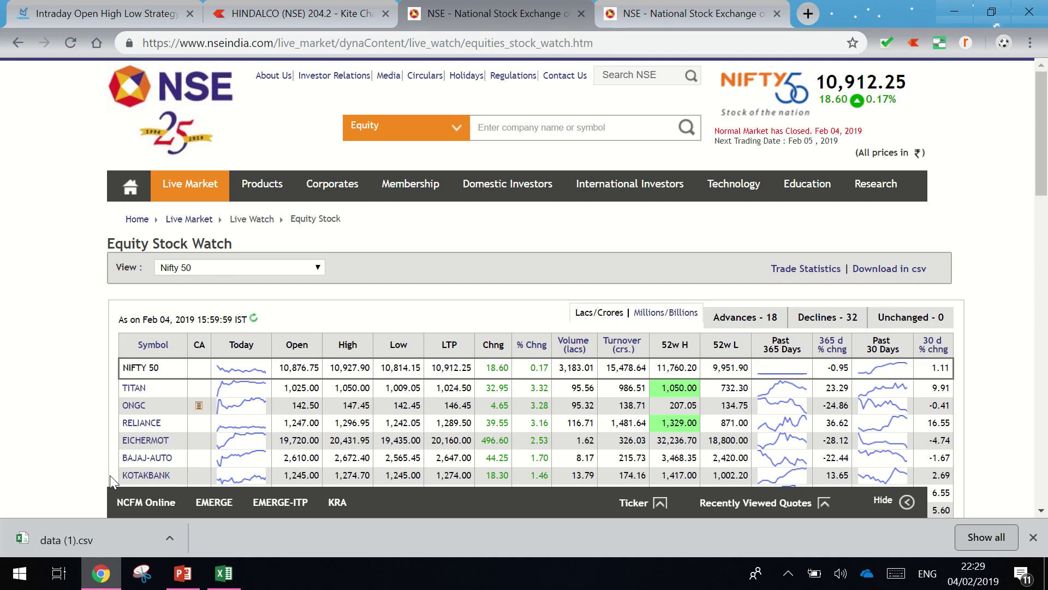
{"action": "left_click", "coordinate": [303, 14]}
{"action": "mouse_move", "coordinate": [49, 205]}
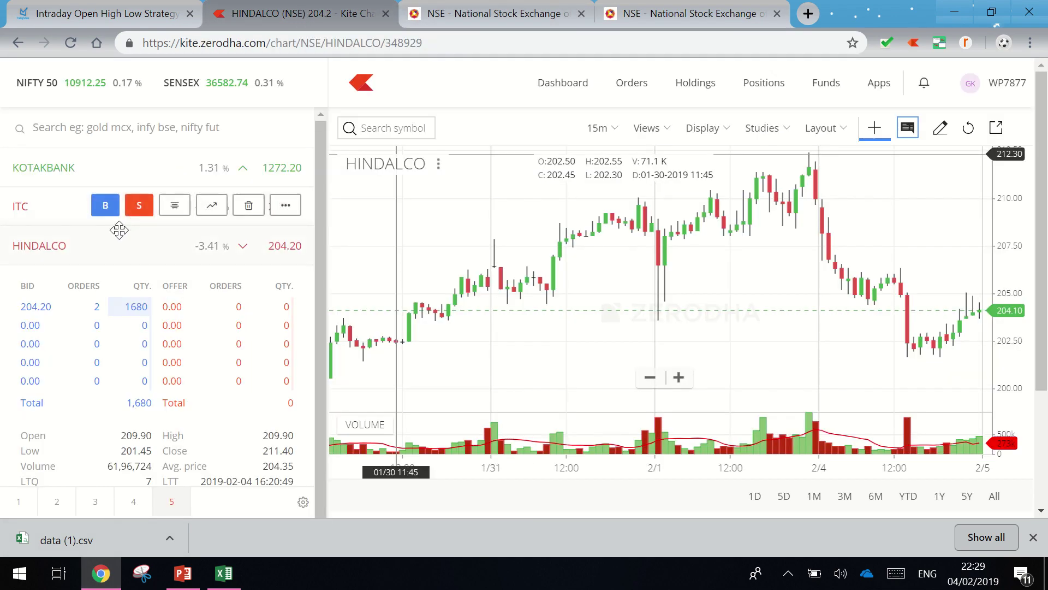
{"action": "left_click", "coordinate": [175, 244]}
{"action": "mouse_move", "coordinate": [163, 167]}
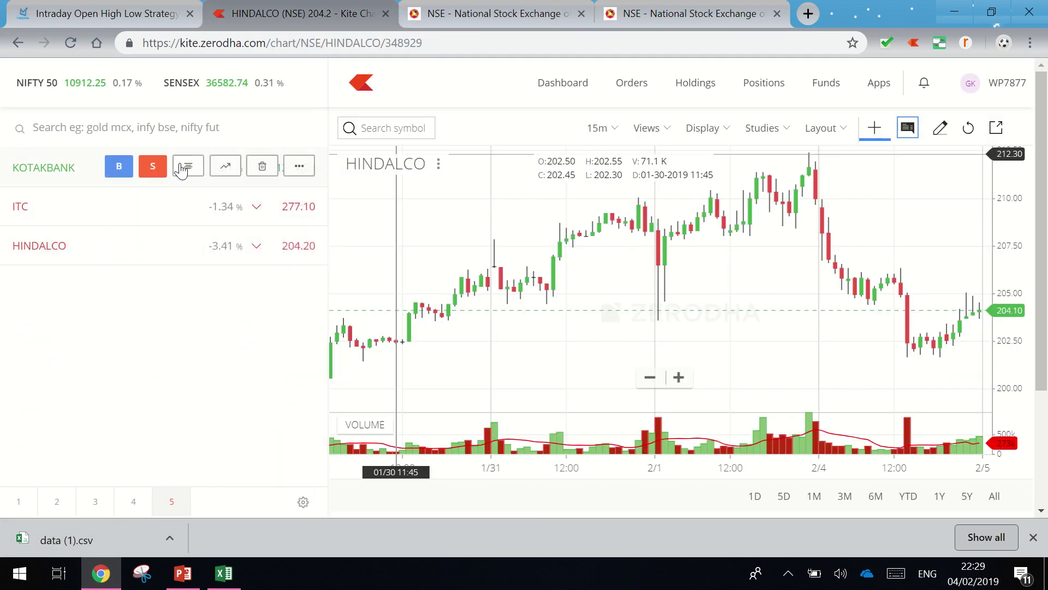
{"action": "left_click", "coordinate": [184, 174]}
{"action": "left_click", "coordinate": [212, 174]}
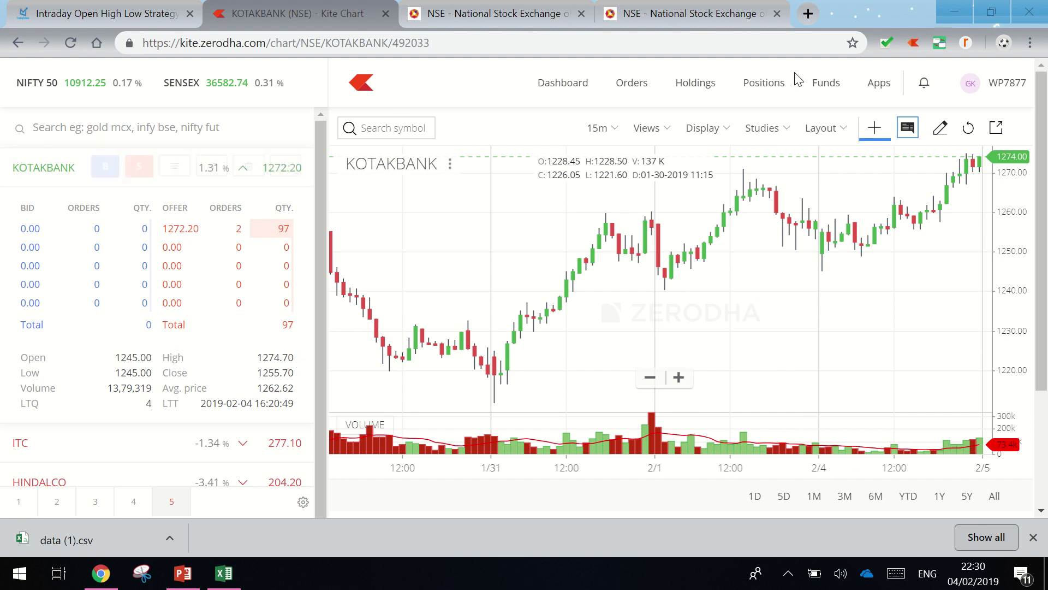
{"action": "left_click", "coordinate": [600, 131]}
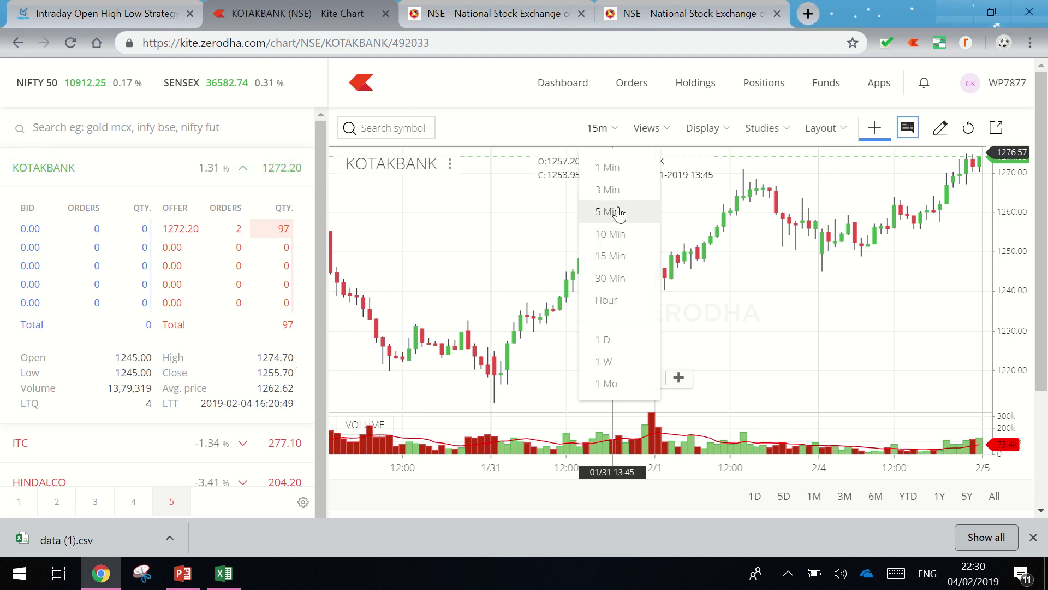
{"action": "left_click", "coordinate": [619, 213]}
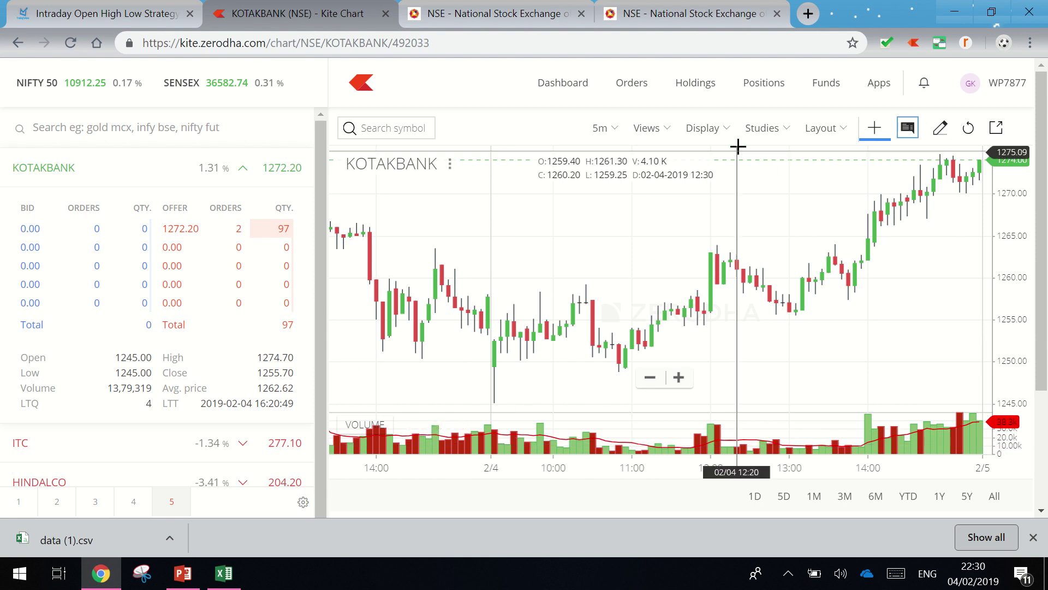
{"action": "left_click", "coordinate": [614, 131]}
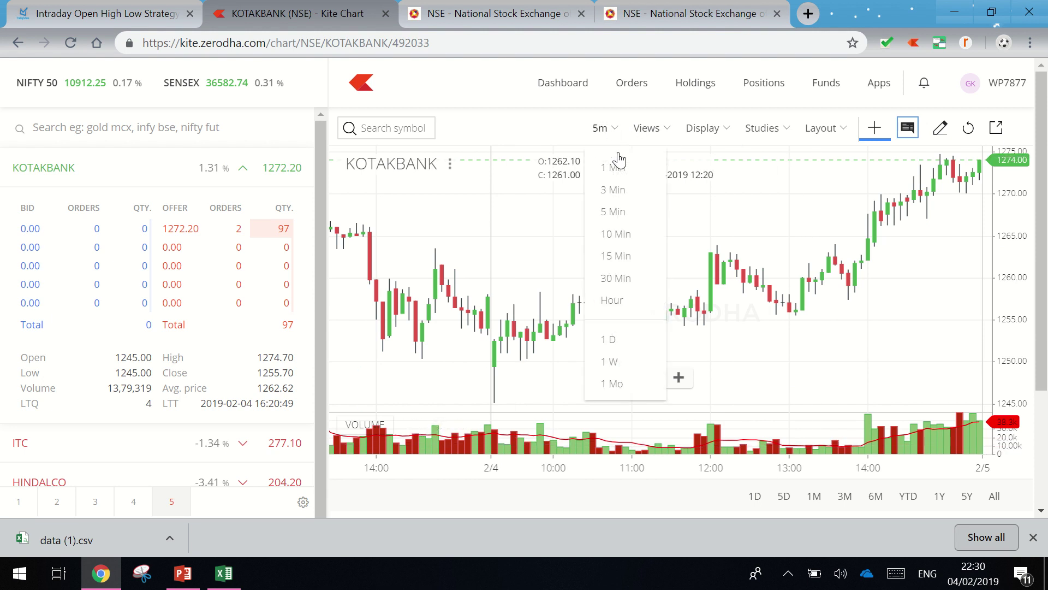
{"action": "left_click", "coordinate": [616, 256]}
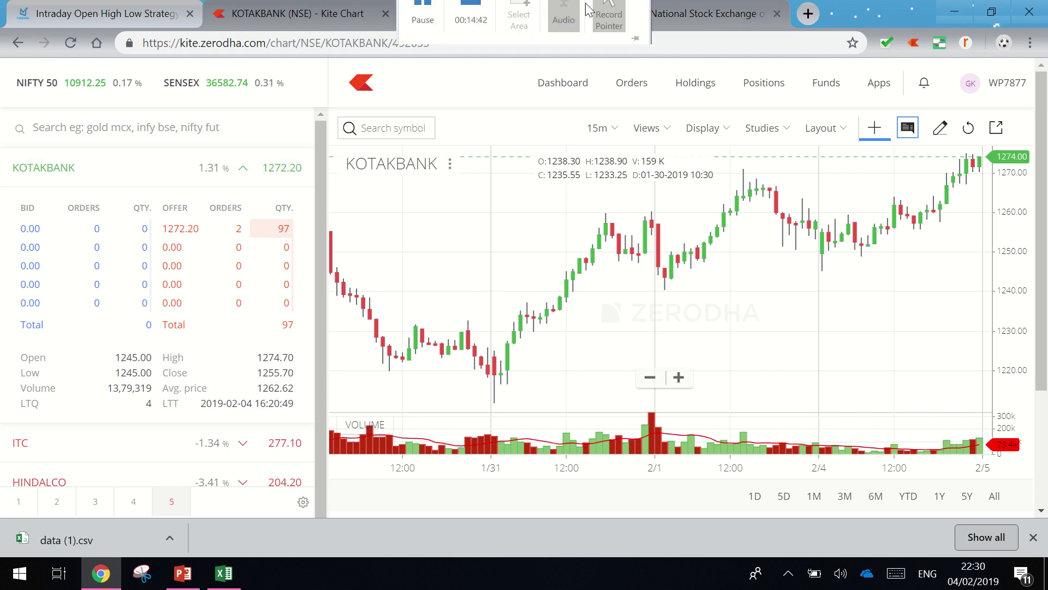
Step: On NSE India, search Equity Derivatives for 'tak' and open the KOTAKBANK quote
{"action": "left_click", "coordinate": [705, 12]}
{"action": "scroll", "coordinate": [704, 263], "scroll_direction": "up", "scroll_amount": 3}
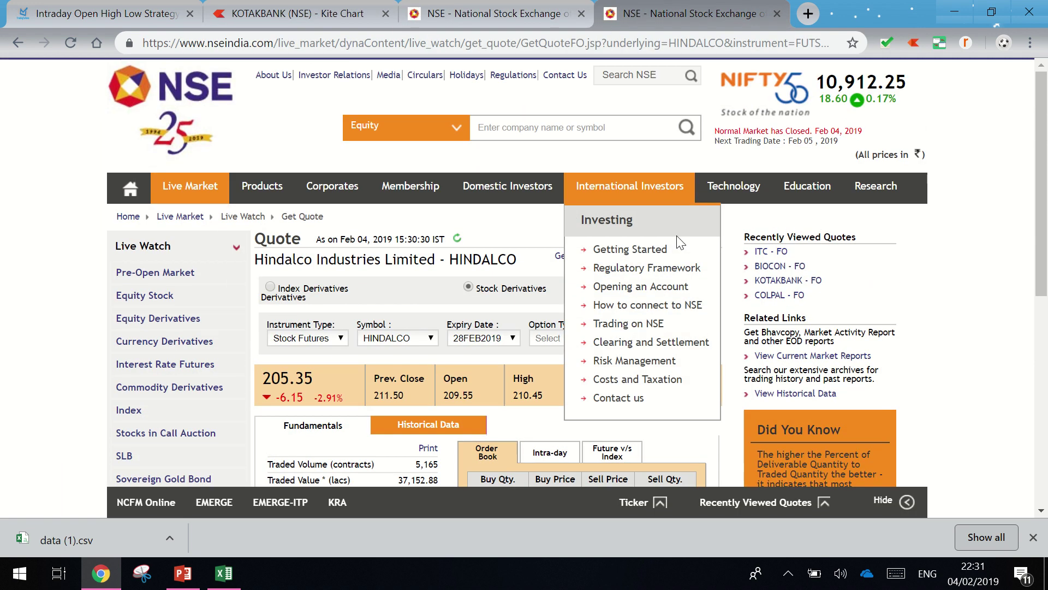
{"action": "left_click", "coordinate": [452, 131]}
{"action": "left_click", "coordinate": [400, 171]}
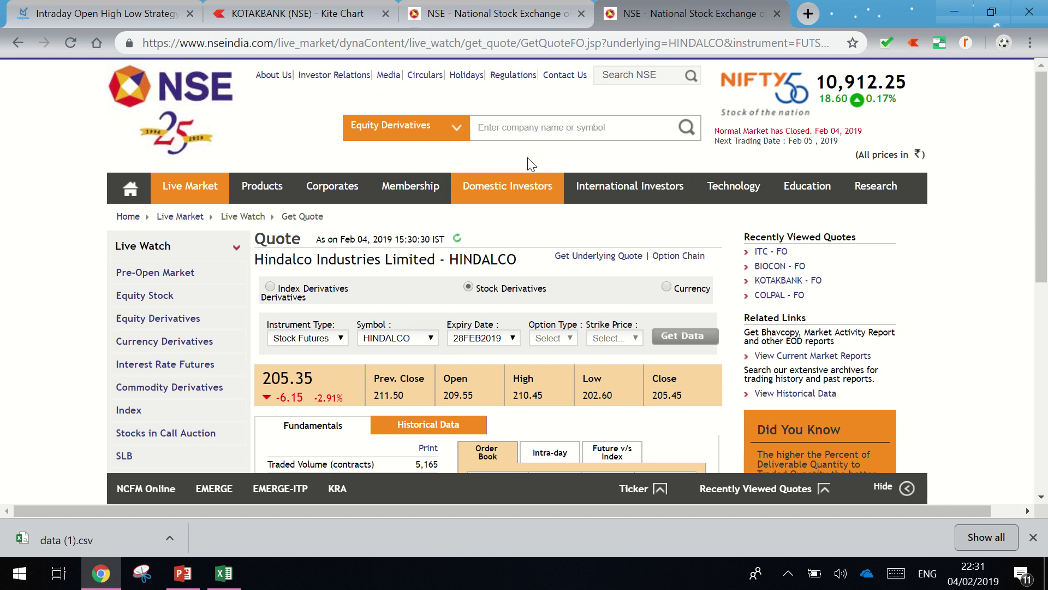
{"action": "left_click", "coordinate": [552, 133]}
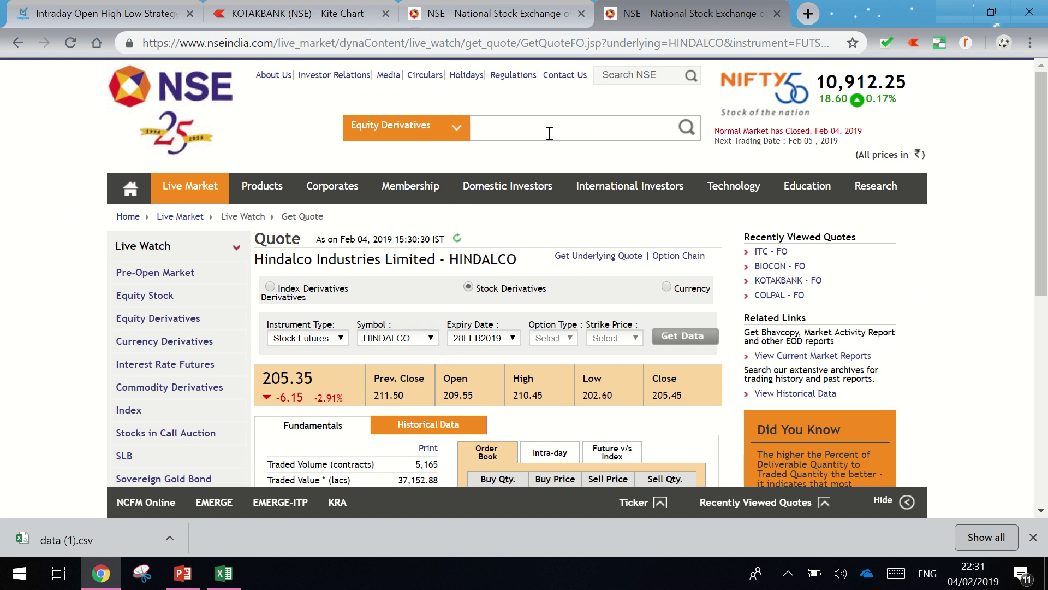
{"action": "type", "text": "ta"}
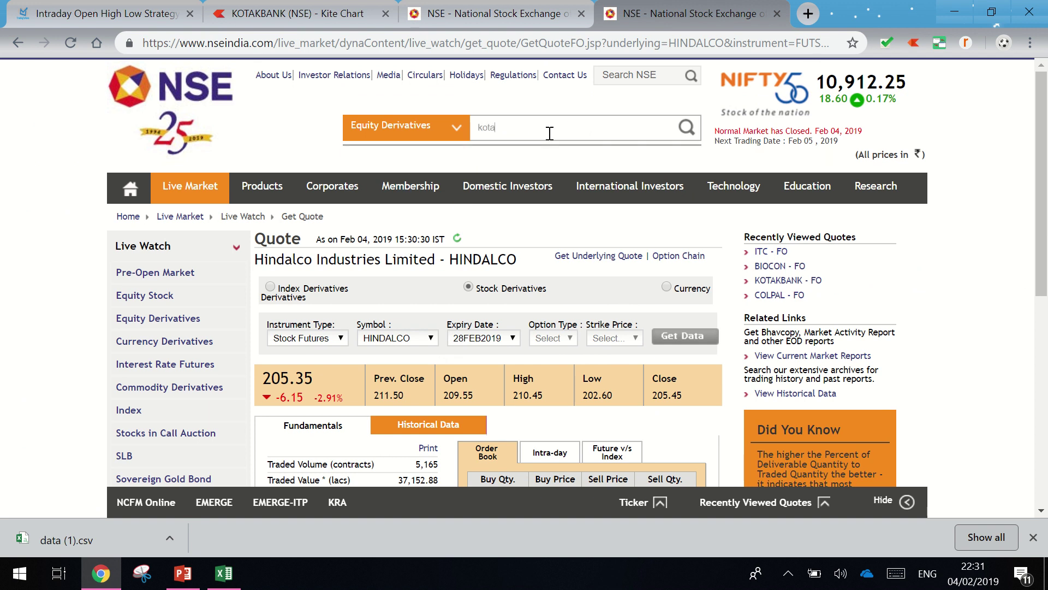
{"action": "type", "text": "k"}
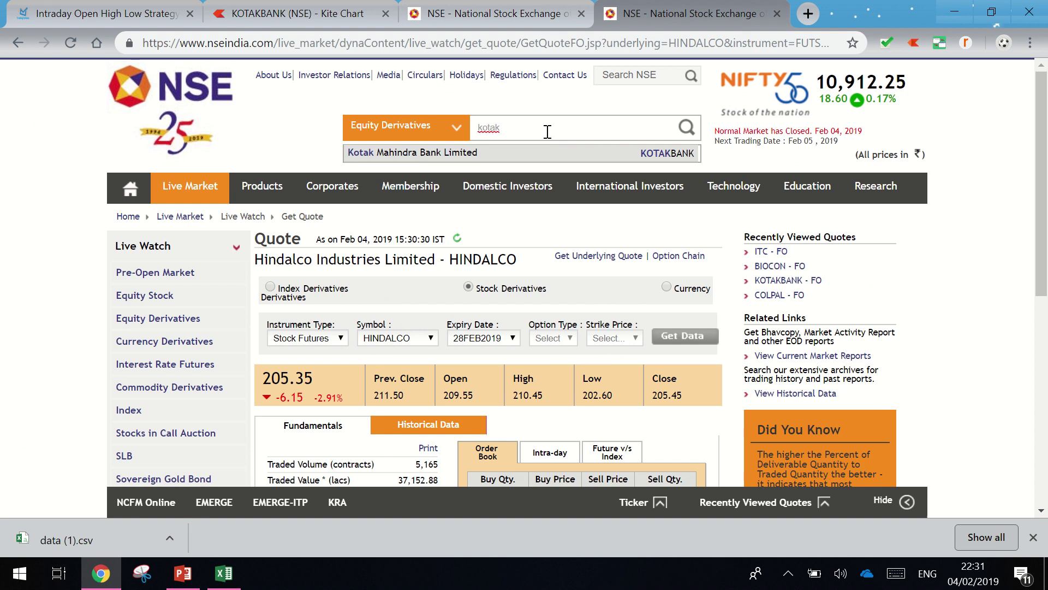
{"action": "left_click", "coordinate": [389, 153]}
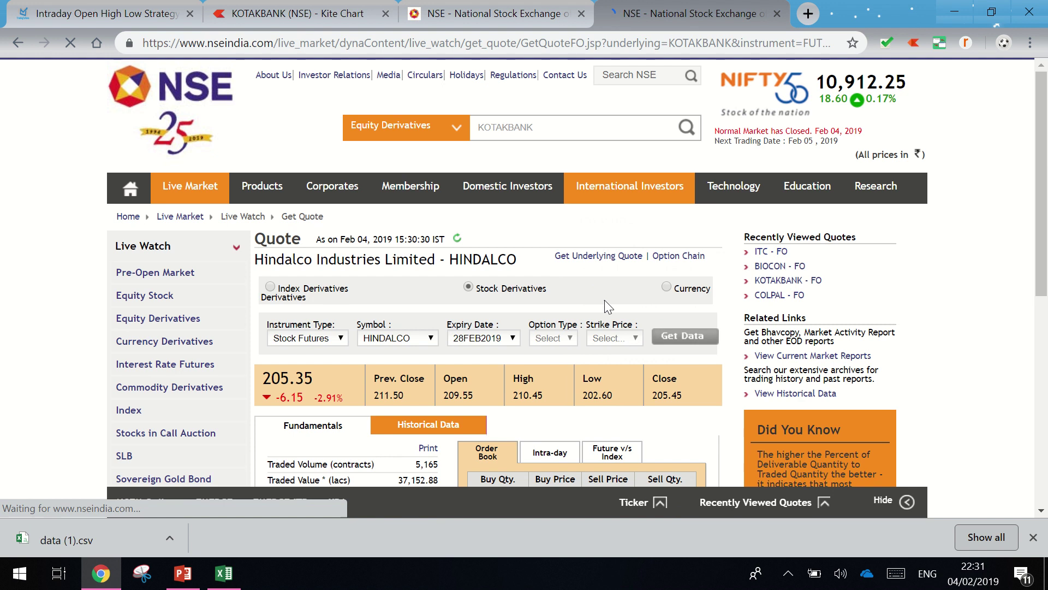
Step: Expand Other Information, highlight the 1,277.85 settlement price, then return to the Kite chart
{"action": "scroll", "coordinate": [636, 330], "scroll_direction": "down", "scroll_amount": 5}
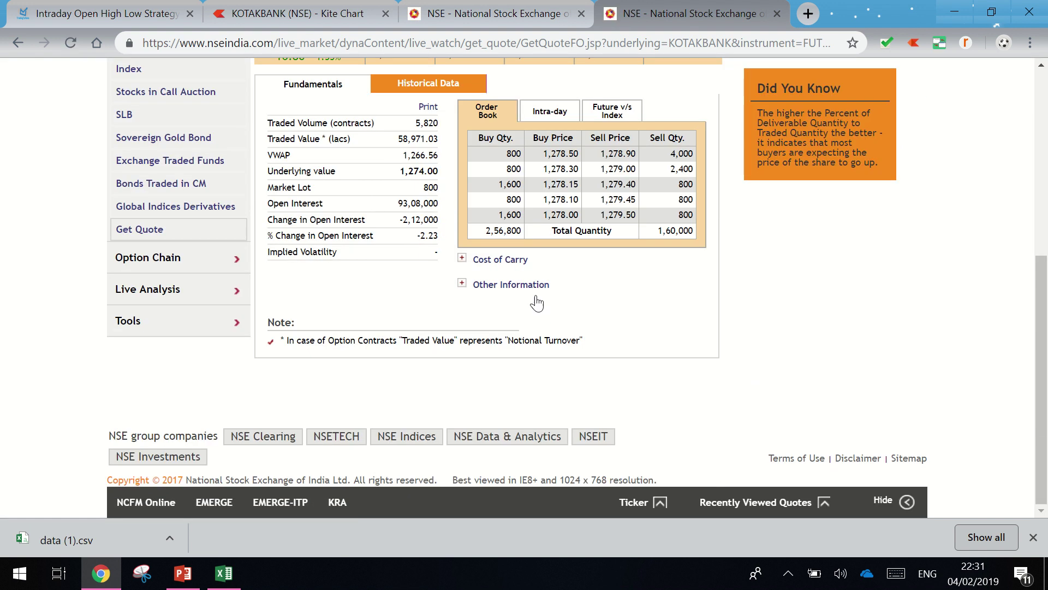
{"action": "left_click", "coordinate": [492, 284]}
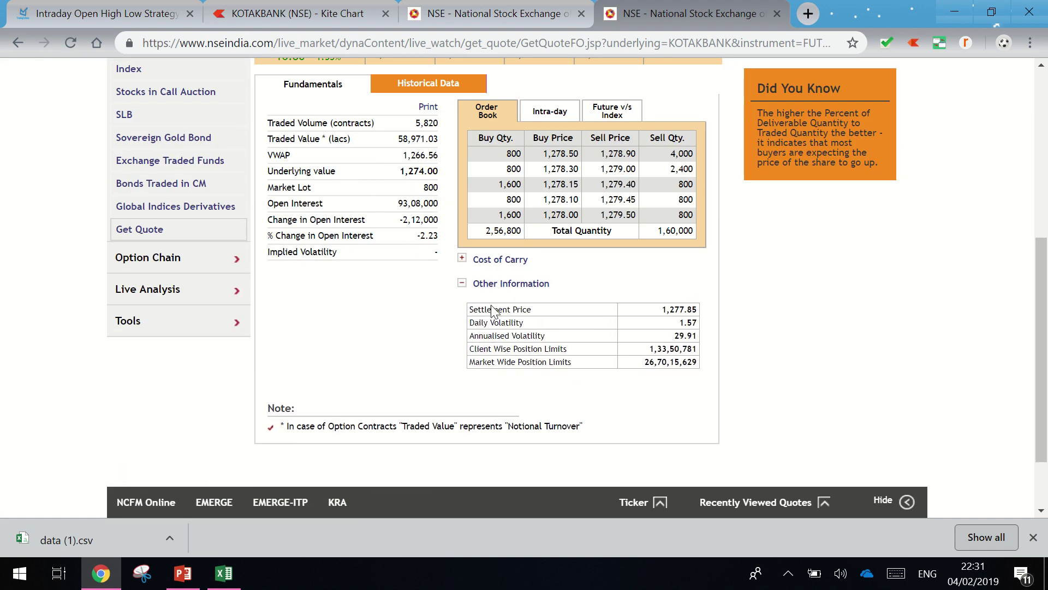
{"action": "left_click_drag", "start_coordinate": [470, 322], "coordinate": [692, 322]}
{"action": "left_click", "coordinate": [576, 328]}
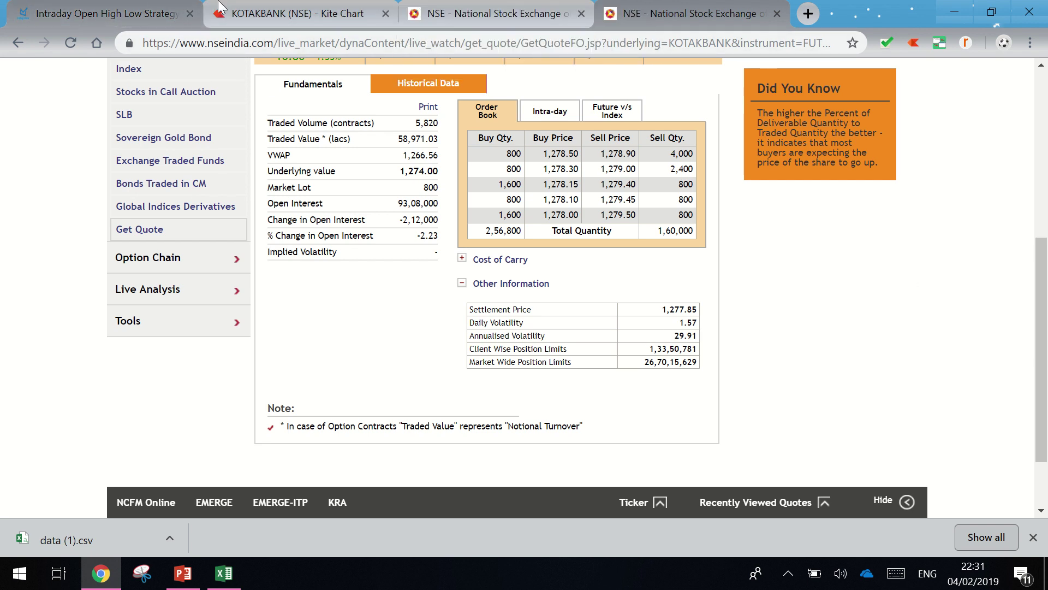
{"action": "left_click", "coordinate": [275, 10]}
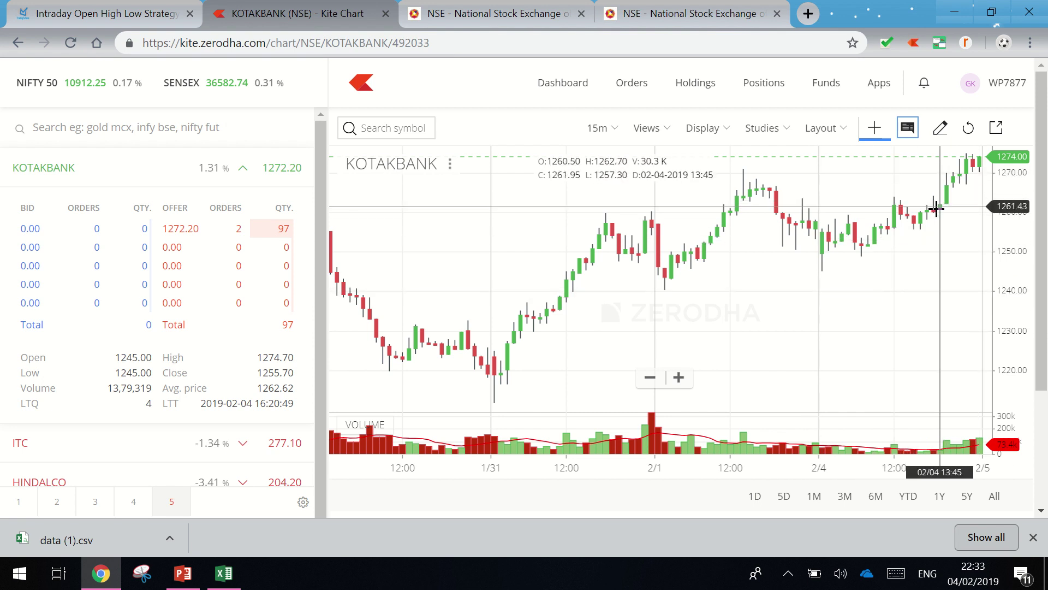
{"action": "mouse_move", "coordinate": [156, 167]}
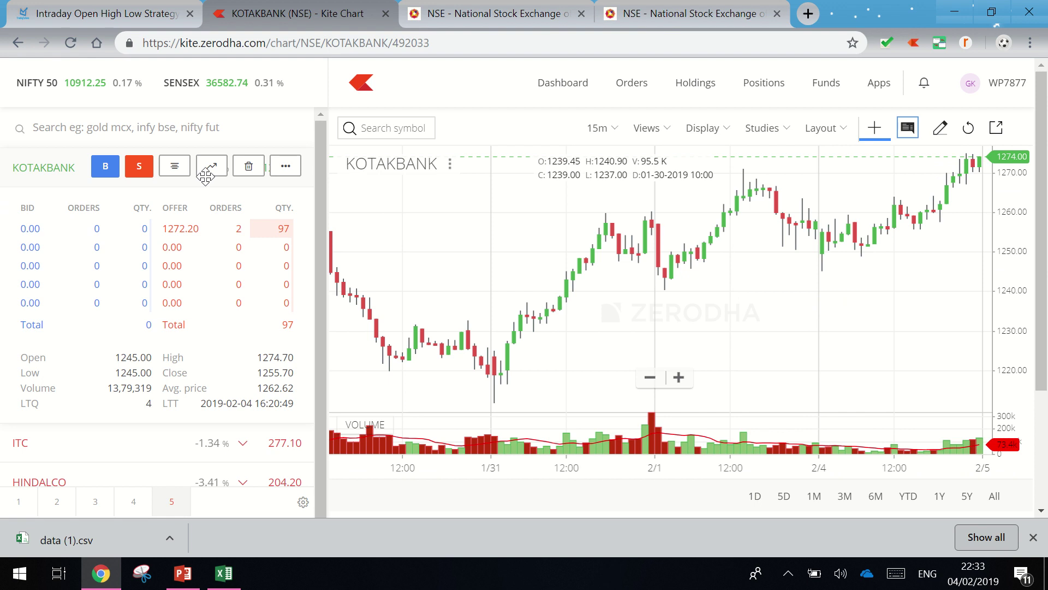
Step: Close KOTAKBANK's market depth, scroll through the Excel Buy/Sell rows, then minimise Excel
{"action": "left_click", "coordinate": [175, 166]}
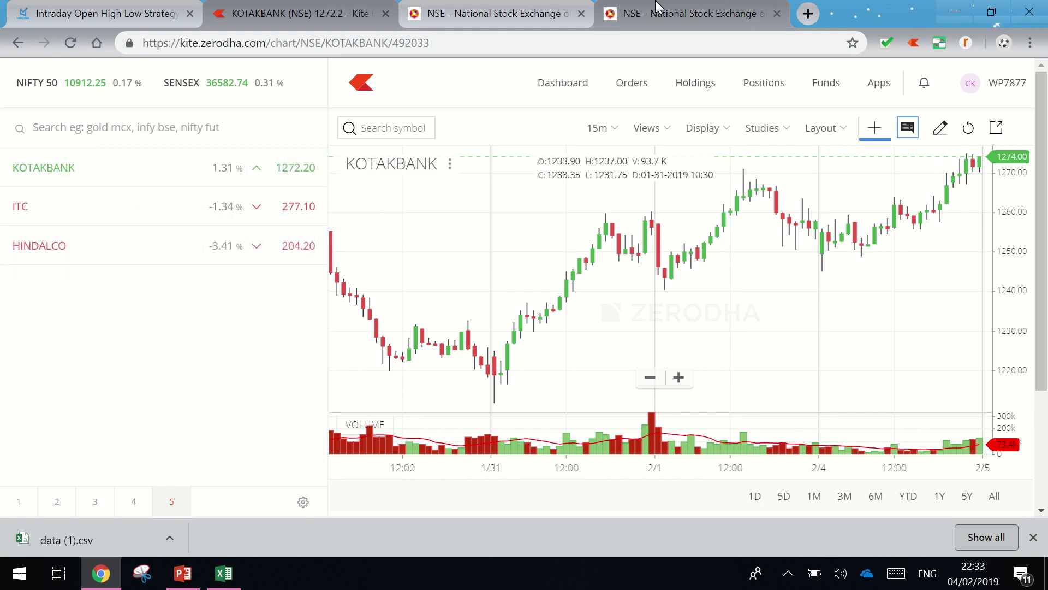
{"action": "left_click", "coordinate": [216, 576]}
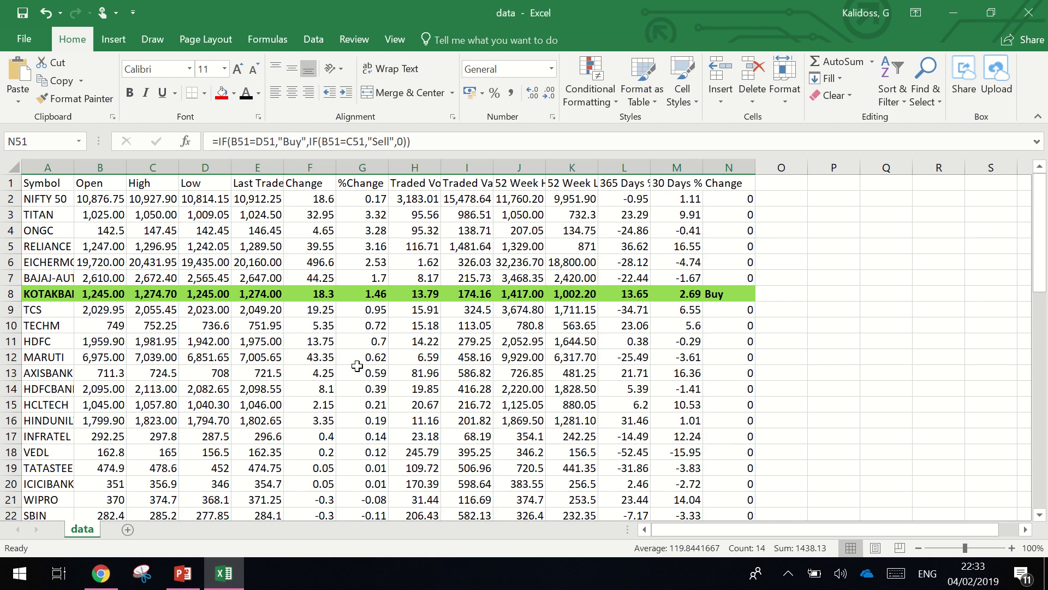
{"action": "scroll", "coordinate": [358, 365], "scroll_direction": "down", "scroll_amount": 3}
{"action": "scroll", "coordinate": [359, 365], "scroll_direction": "down", "scroll_amount": 4}
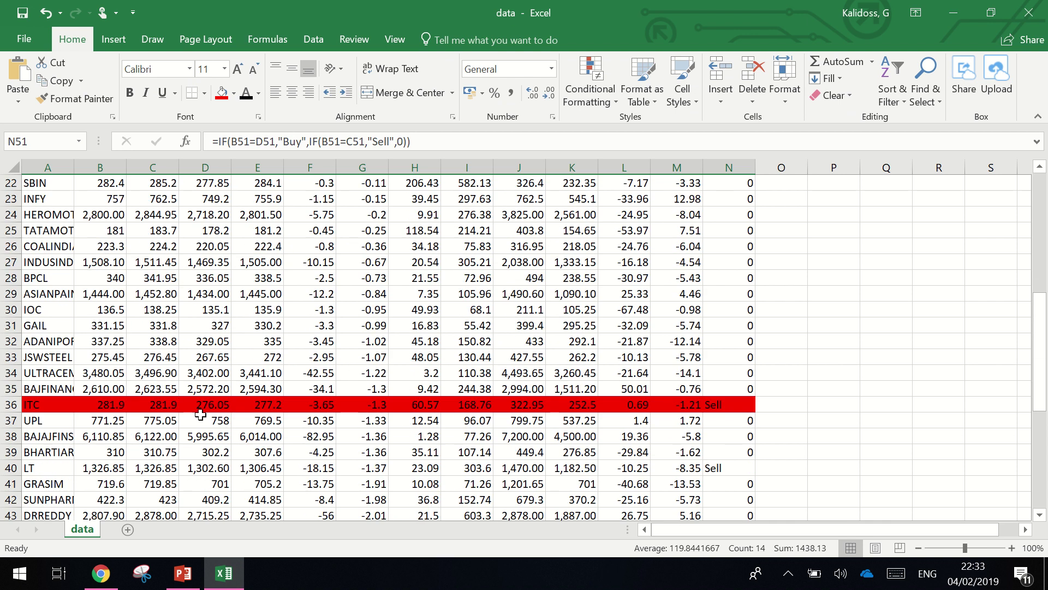
{"action": "scroll", "coordinate": [214, 416], "scroll_direction": "down", "scroll_amount": 3}
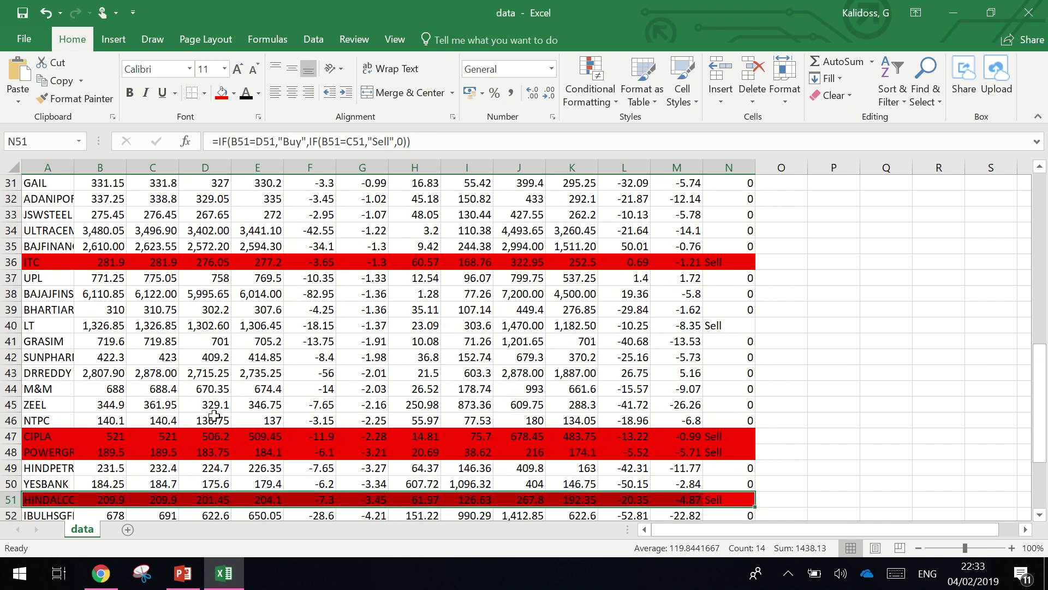
{"action": "left_click", "coordinate": [952, 16]}
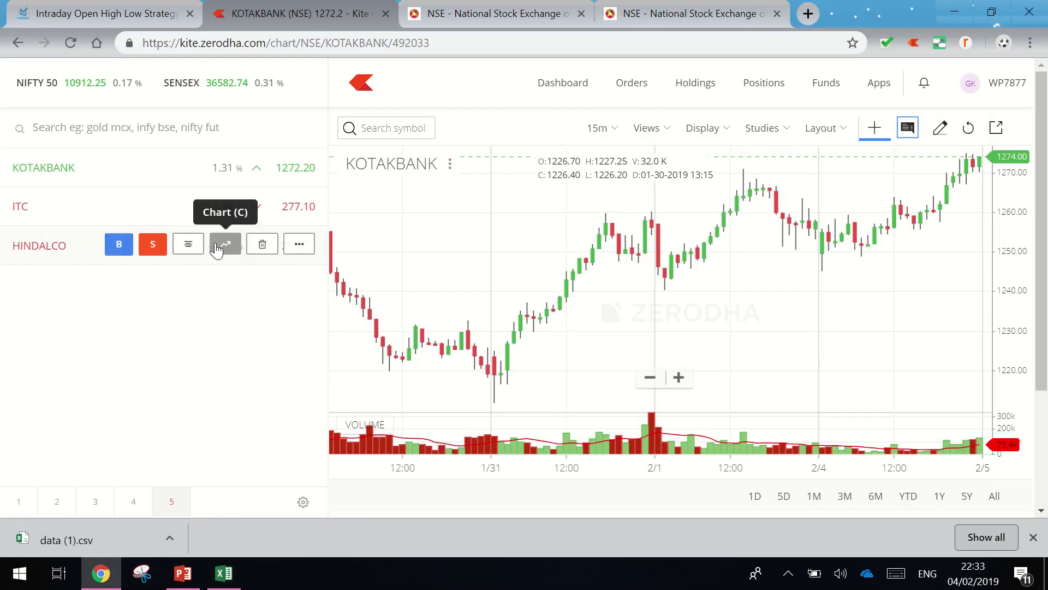
Step: Show the HINDALCO chart and expand its market depth with bids at 204.20
{"action": "left_click", "coordinate": [224, 245]}
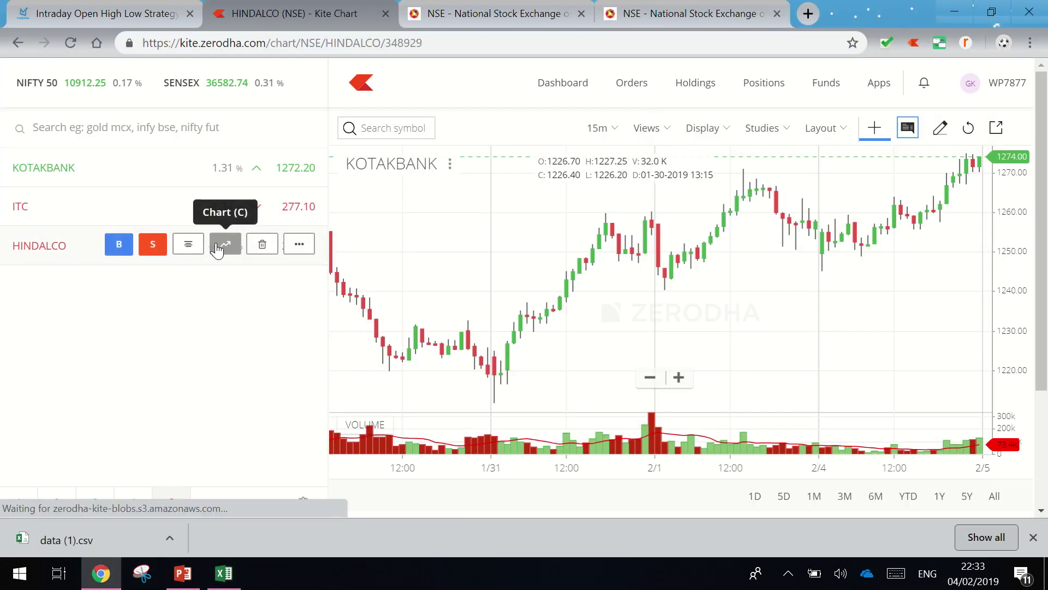
{"action": "left_click", "coordinate": [185, 244]}
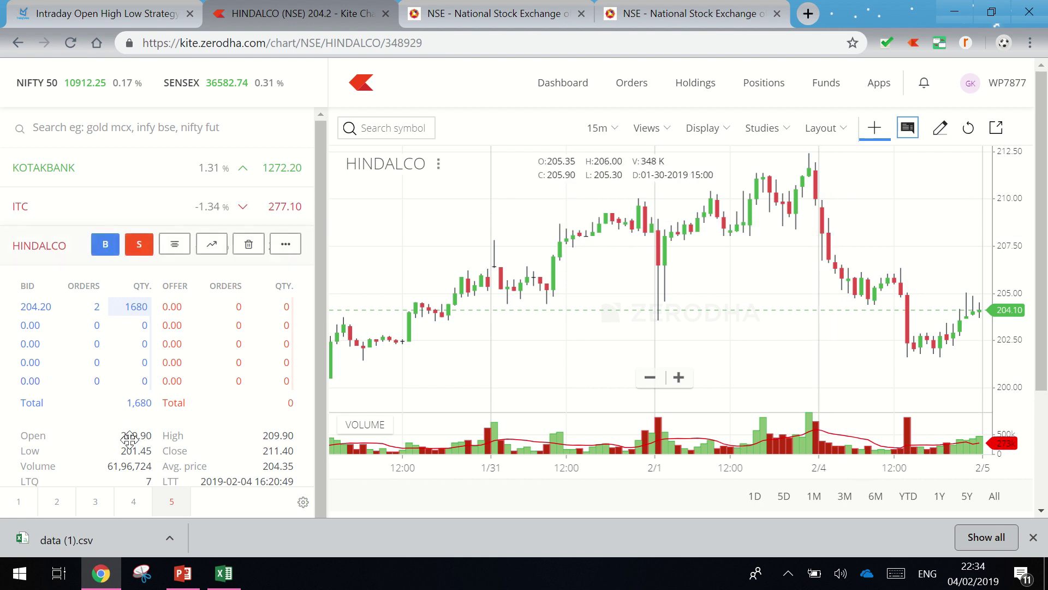
{"action": "mouse_move", "coordinate": [559, 16]}
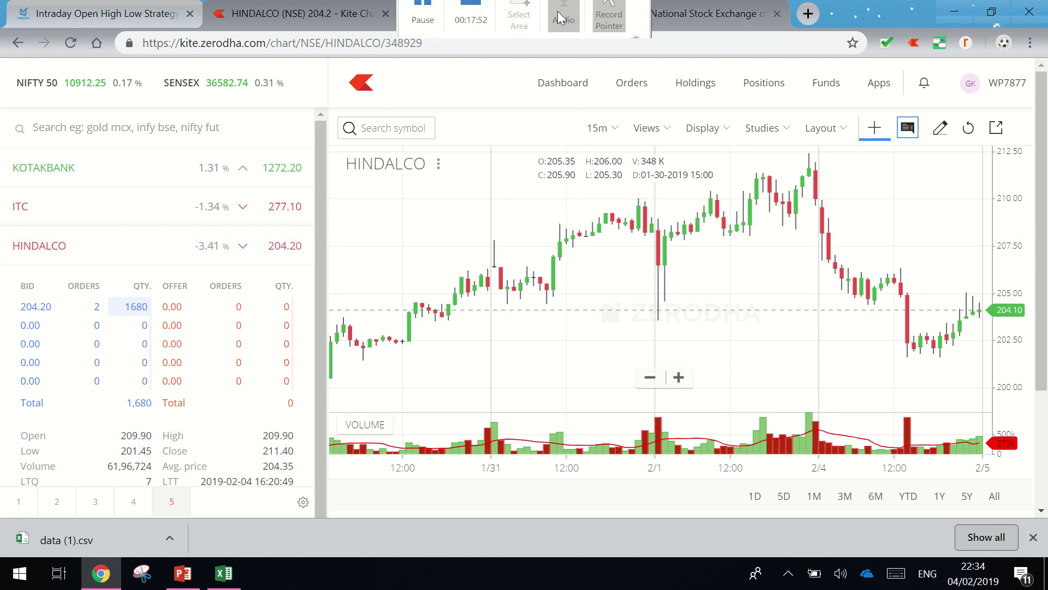
Step: On NSE India, search Equity Derivatives for 'inda' and open the Hindalco Industries quote
{"action": "left_click", "coordinate": [704, 13]}
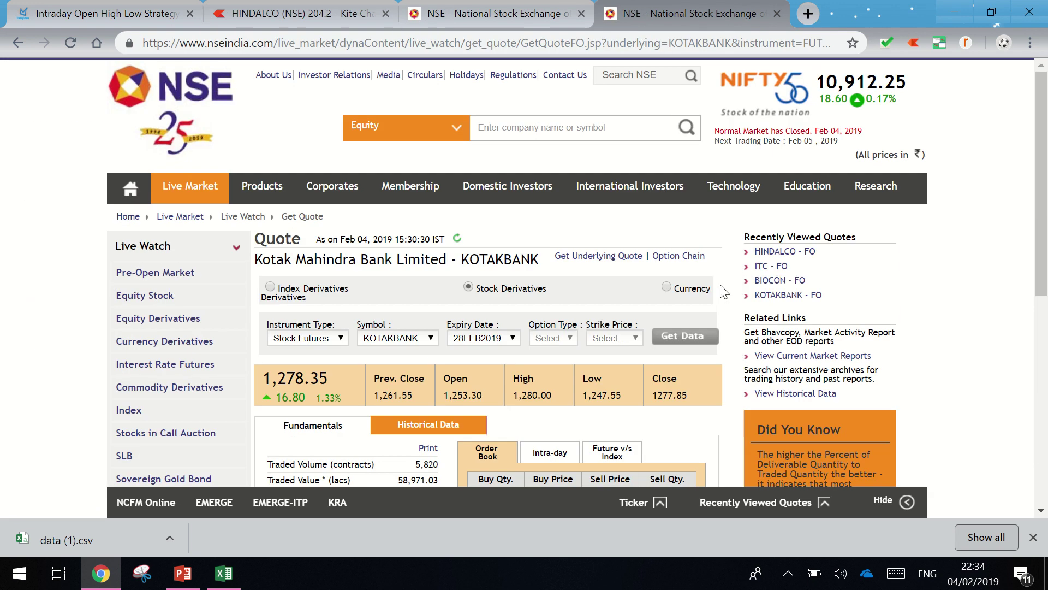
{"action": "left_click", "coordinate": [461, 130]}
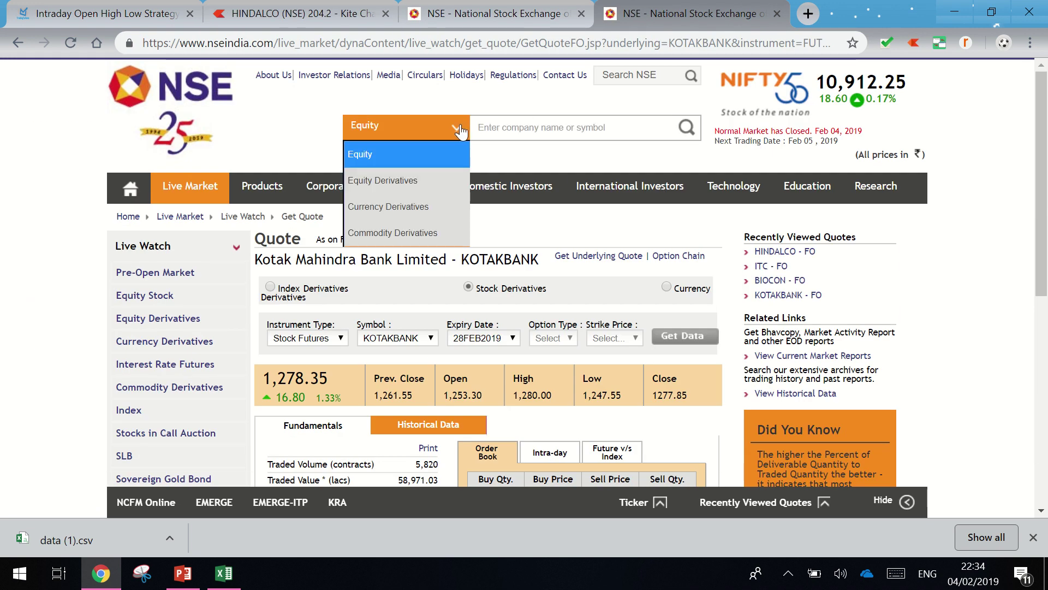
{"action": "left_click", "coordinate": [385, 188]}
{"action": "left_click", "coordinate": [528, 133]}
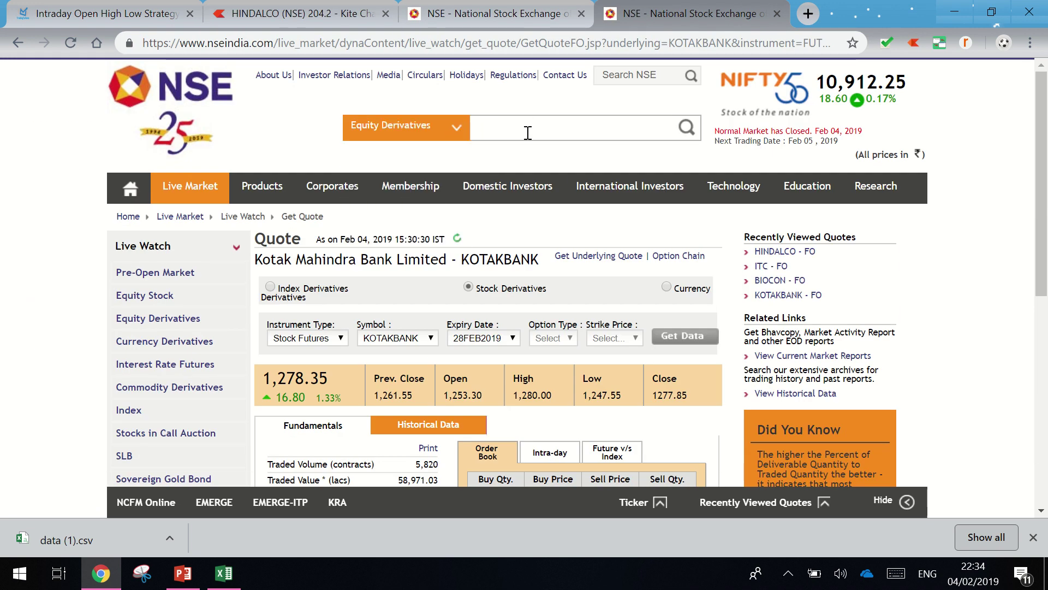
{"action": "type", "text": "Hinda"}
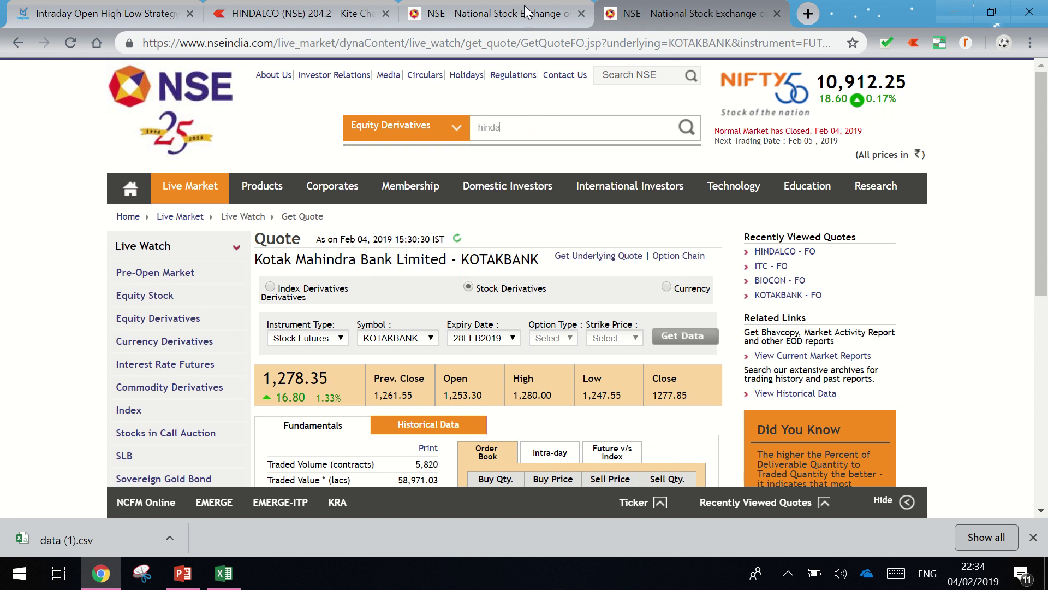
{"action": "mouse_move", "coordinate": [452, 10]}
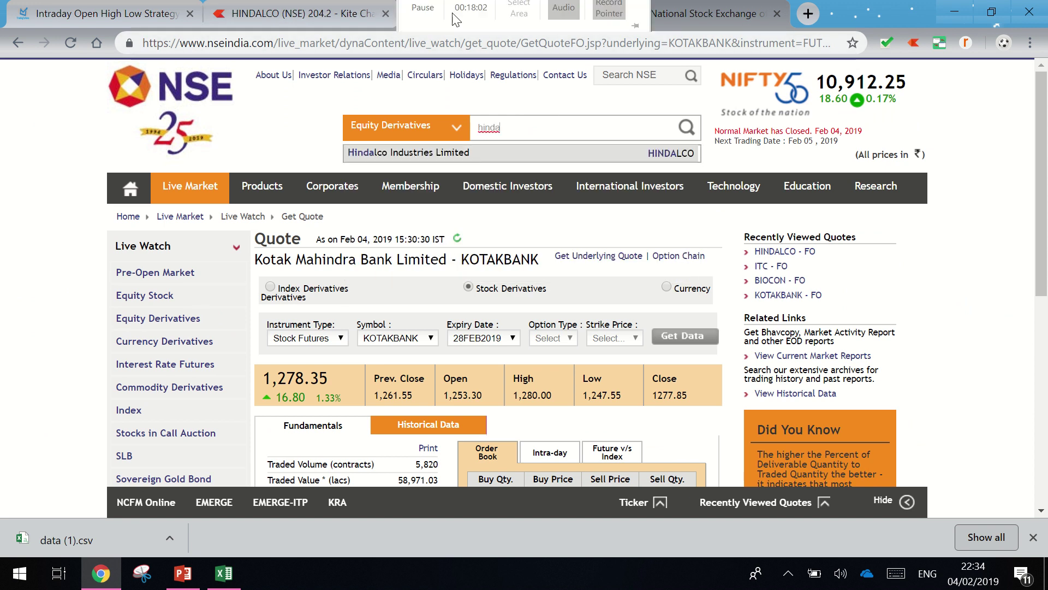
{"action": "left_click", "coordinate": [436, 152]}
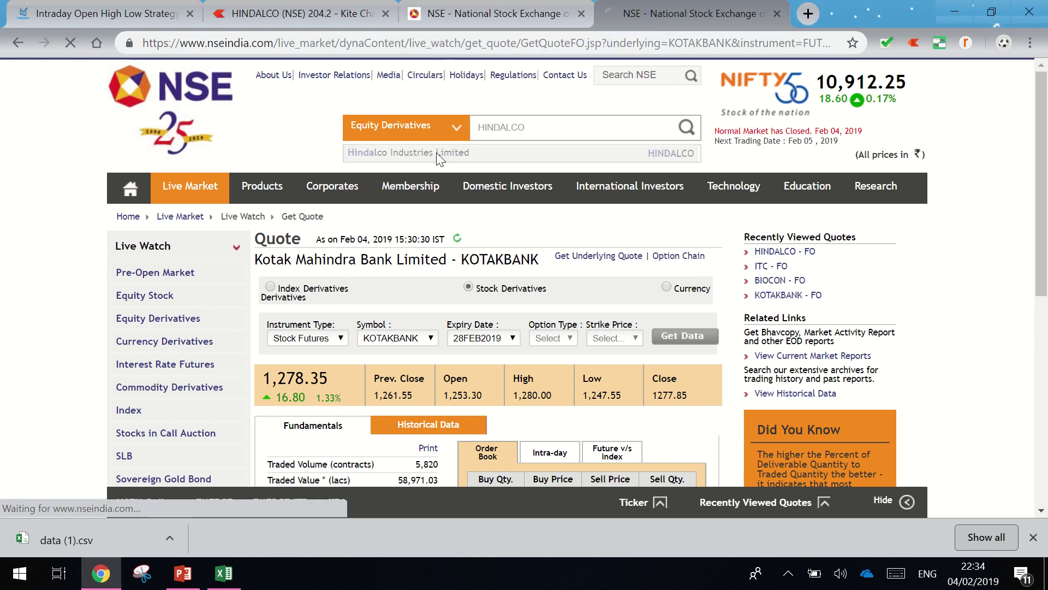
Step: Expand HINDALCO's Other Information showing the 205.45 settlement price, then return to Kite
{"action": "scroll", "coordinate": [574, 267], "scroll_direction": "down", "scroll_amount": 5}
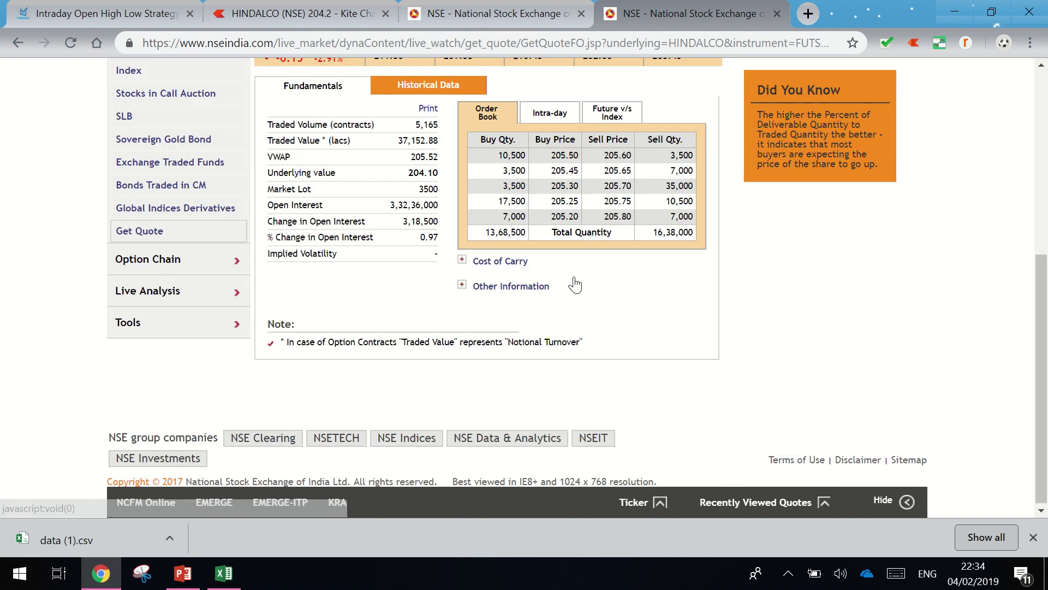
{"action": "left_click", "coordinate": [511, 284]}
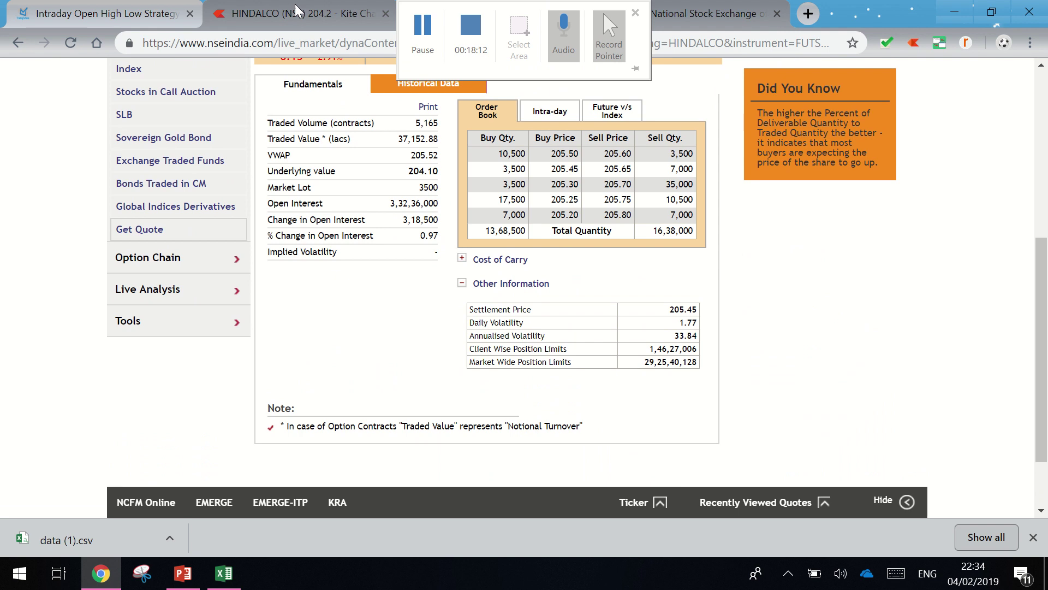
{"action": "left_click", "coordinate": [371, 9]}
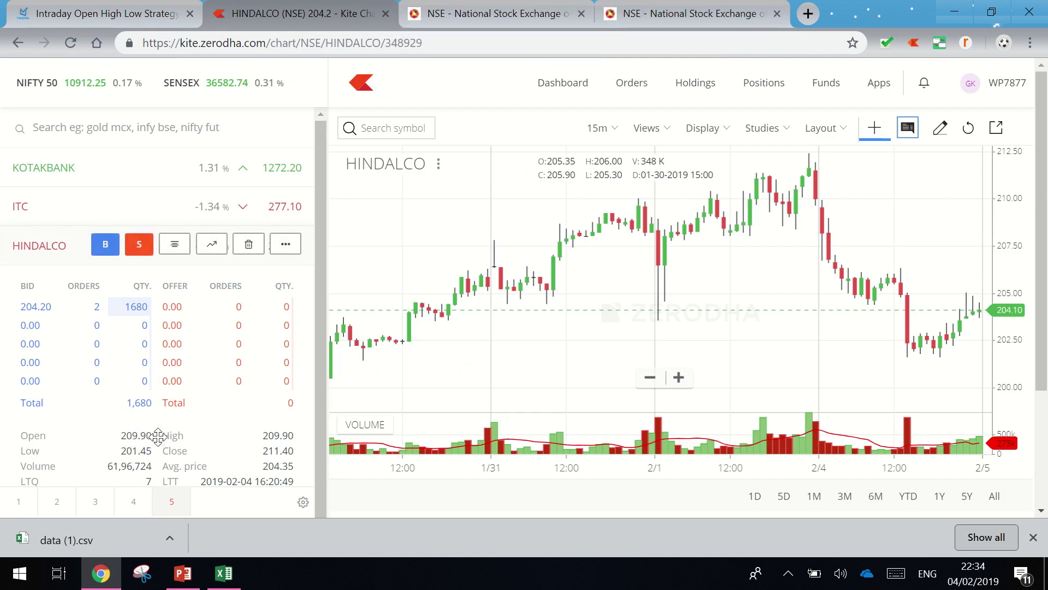
Step: Chart ITC, hide HINDALCO's depth and show ITC's depth with open 281.90, last 277.10
{"action": "scroll", "coordinate": [160, 432], "scroll_direction": "down", "scroll_amount": 1}
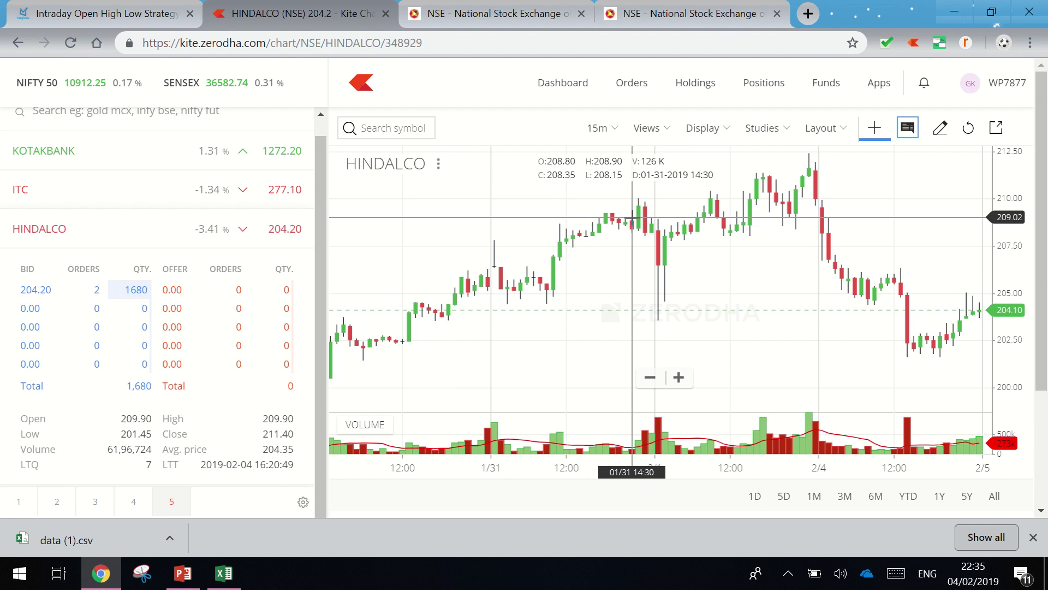
{"action": "mouse_move", "coordinate": [164, 207]}
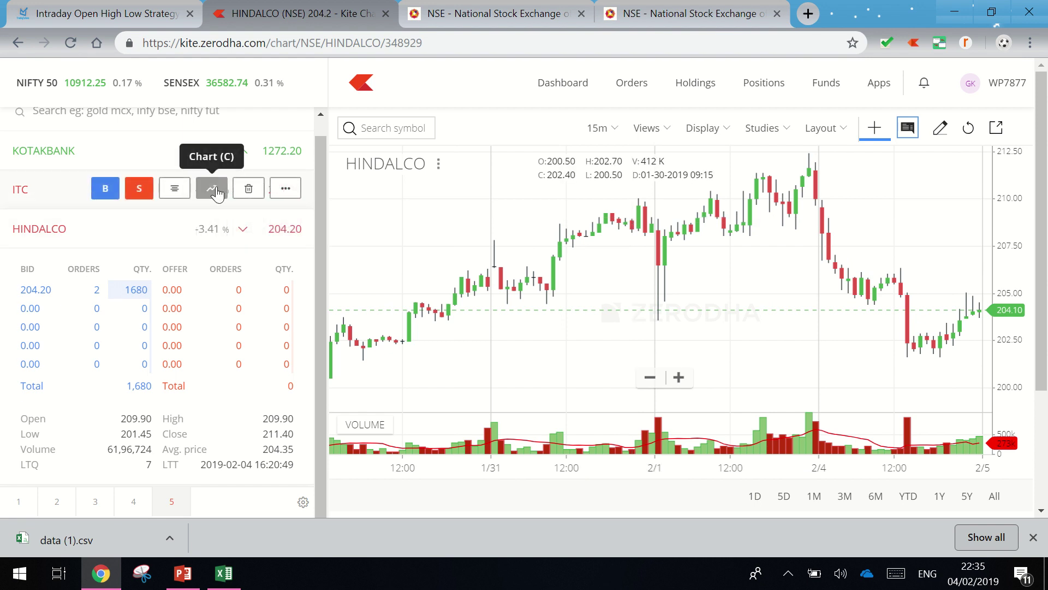
{"action": "left_click", "coordinate": [216, 191]}
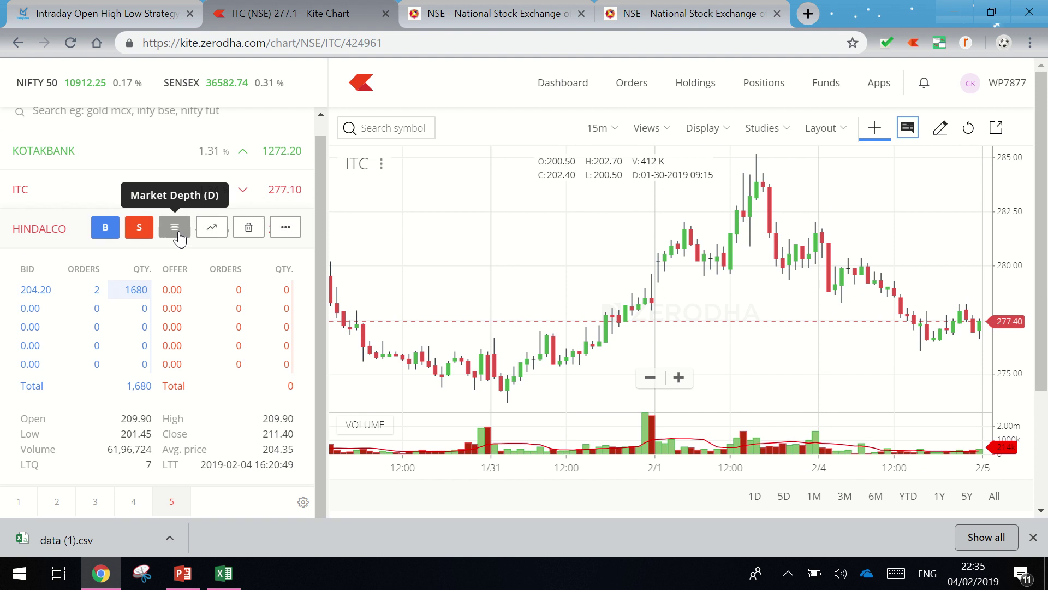
{"action": "left_click", "coordinate": [179, 239]}
{"action": "left_click", "coordinate": [181, 206]}
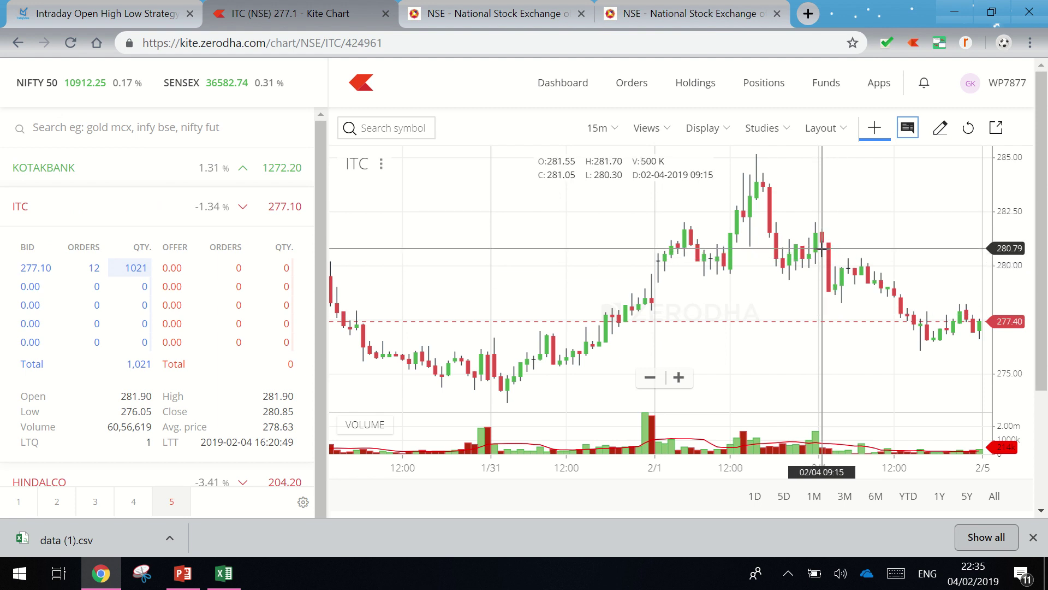
Step: On NSE India, search Equity Derivatives for 'itc' and open the ITC Limited quote
{"action": "left_click", "coordinate": [638, 6]}
{"action": "scroll", "coordinate": [590, 221], "scroll_direction": "up", "scroll_amount": 6}
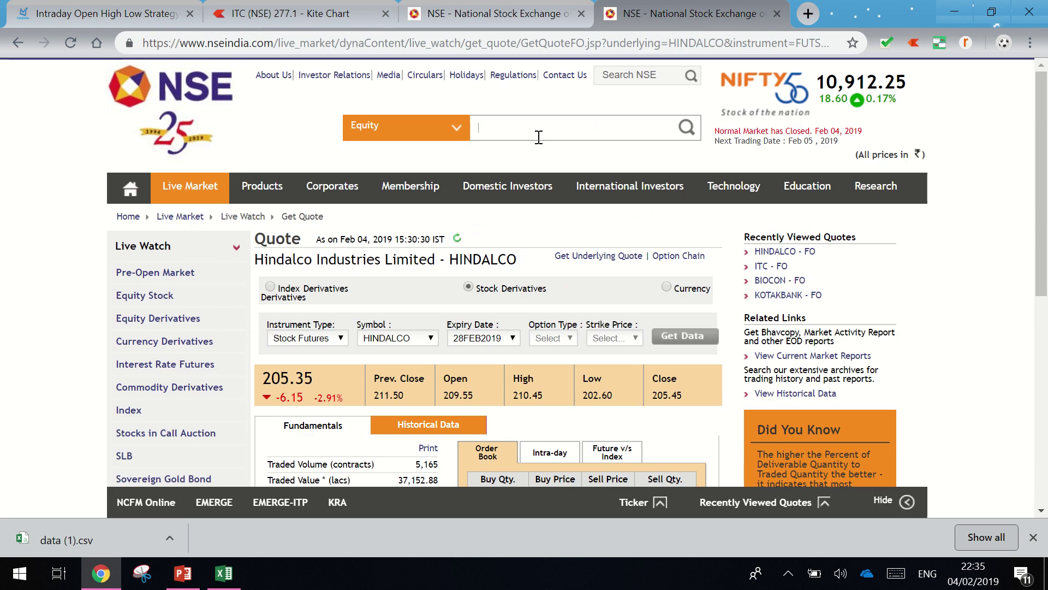
{"action": "left_click", "coordinate": [431, 138]}
{"action": "left_click", "coordinate": [405, 183]}
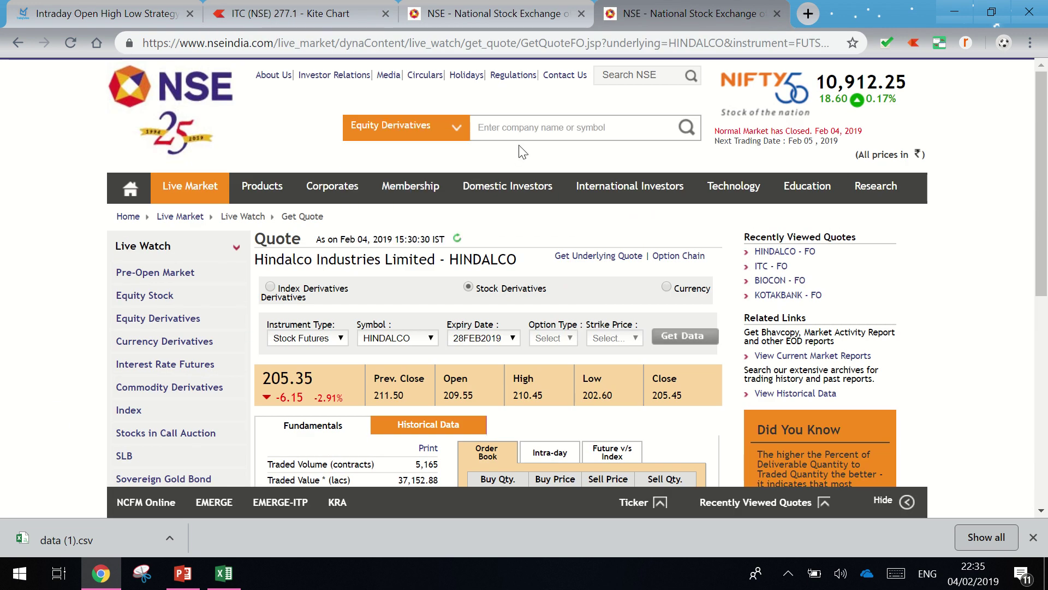
{"action": "left_click", "coordinate": [519, 129]}
{"action": "type", "text": "it"}
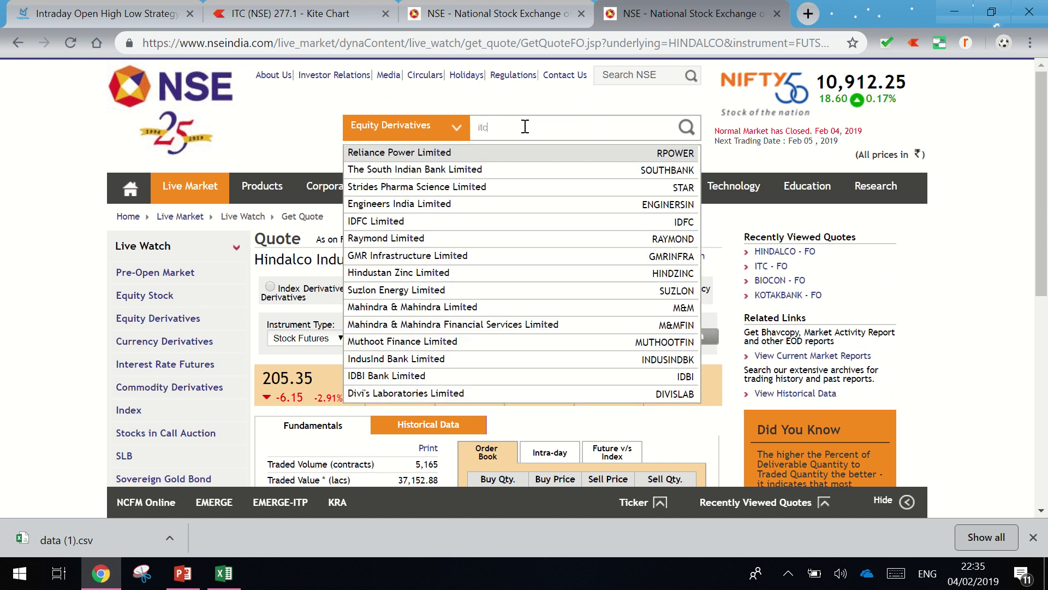
{"action": "type", "text": "c"}
{"action": "left_click", "coordinate": [447, 154]}
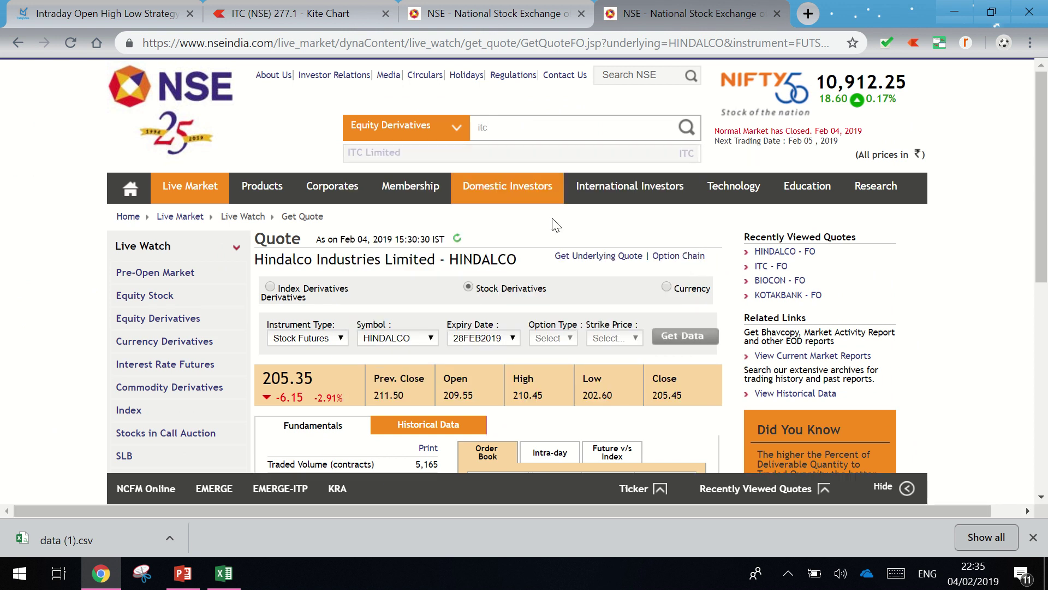
{"action": "scroll", "coordinate": [653, 338], "scroll_direction": "down", "scroll_amount": 7}
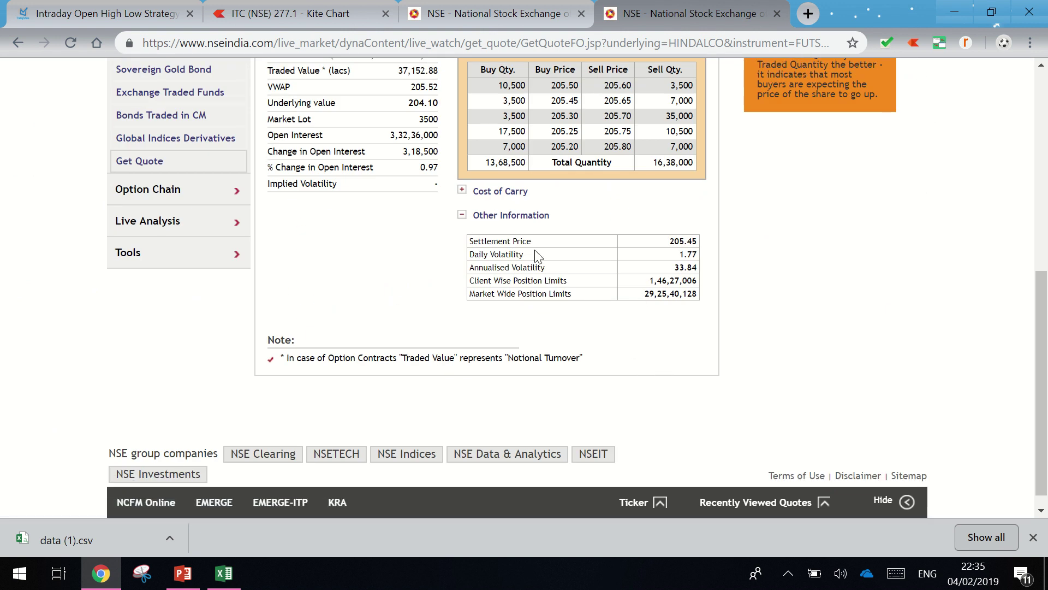
{"action": "scroll", "coordinate": [558, 245], "scroll_direction": "up", "scroll_amount": 7}
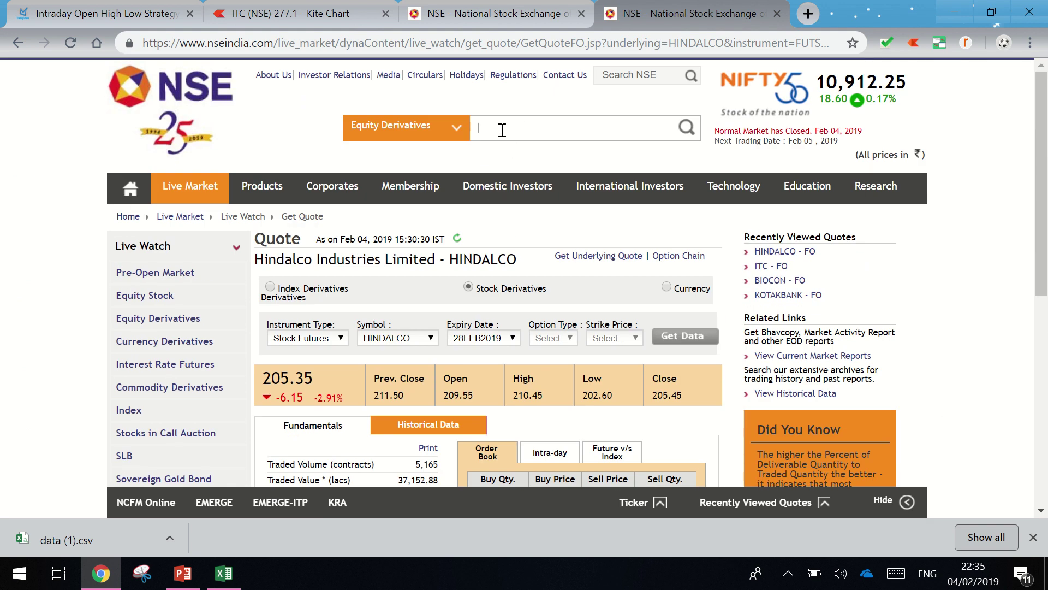
{"action": "type", "text": "itc"}
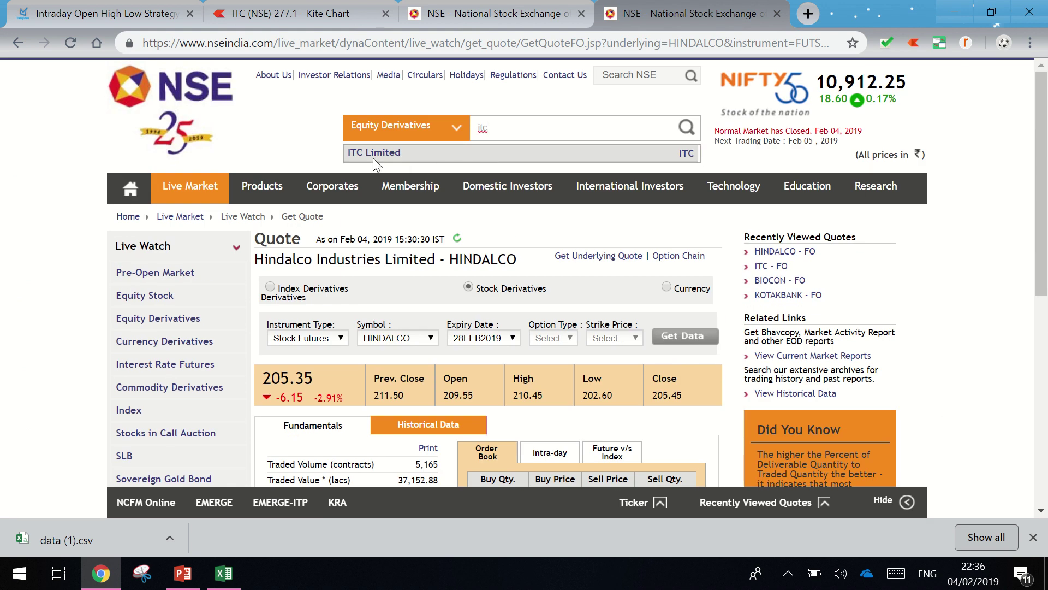
{"action": "left_click", "coordinate": [373, 156]}
{"action": "mouse_move", "coordinate": [506, 186]}
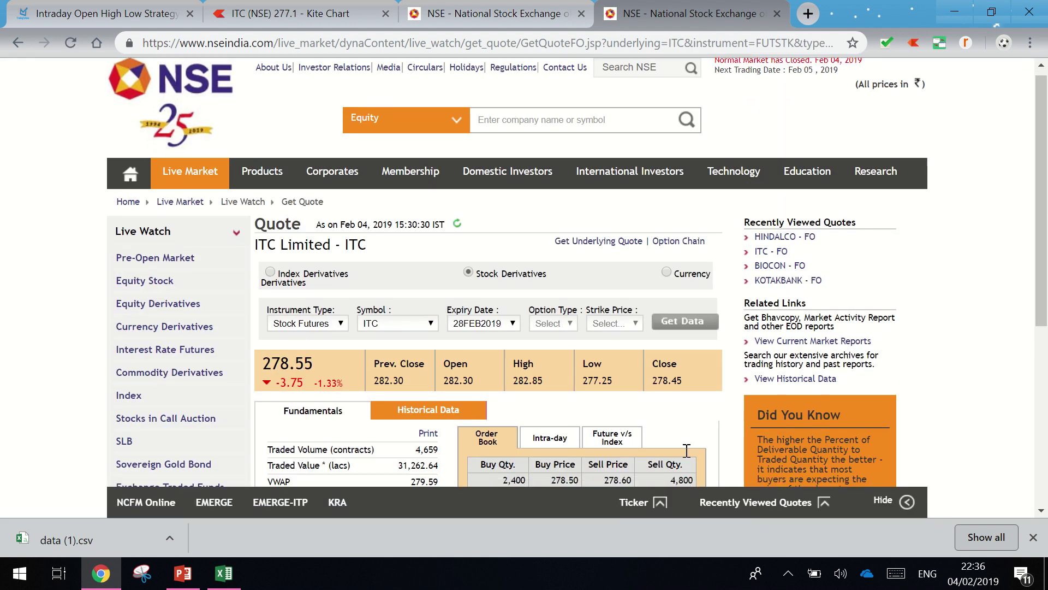
Step: Expand ITC's Other Information to show the 278.45 settlement price
{"action": "scroll", "coordinate": [687, 450], "scroll_direction": "down", "scroll_amount": 3}
{"action": "left_click", "coordinate": [462, 461]}
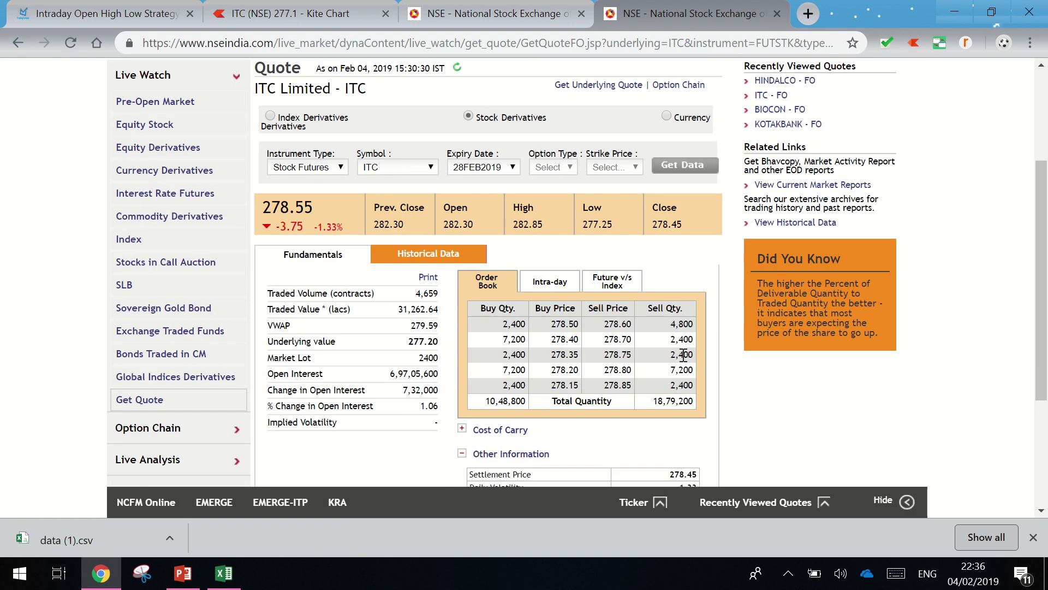
{"action": "scroll", "coordinate": [677, 371], "scroll_direction": "down", "scroll_amount": 5}
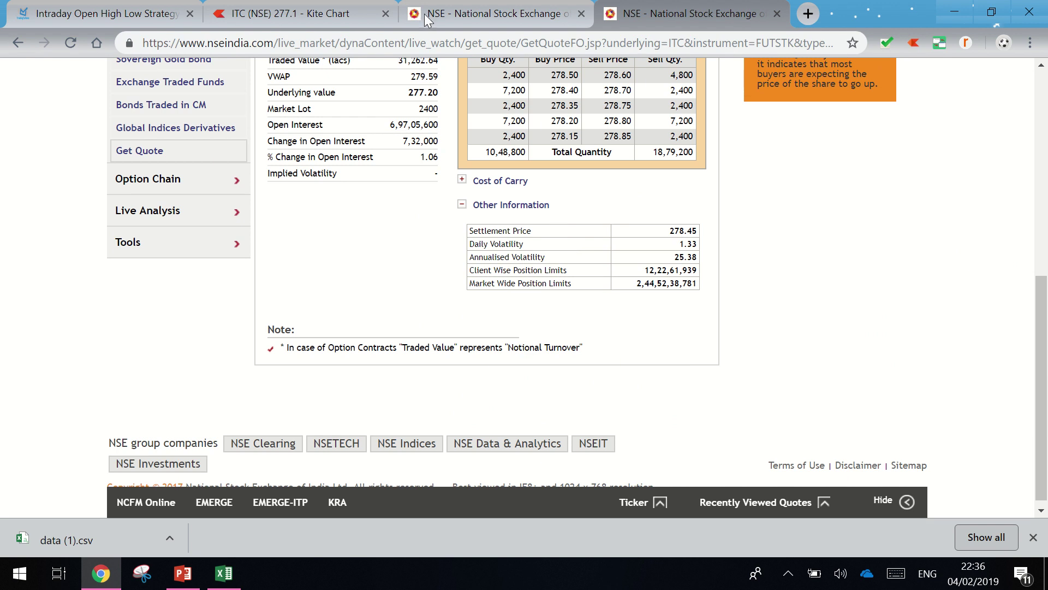
Step: Review the ITC chart in Kite, then advance the PowerPoint slide show to closing slide 4
{"action": "left_click", "coordinate": [238, 12]}
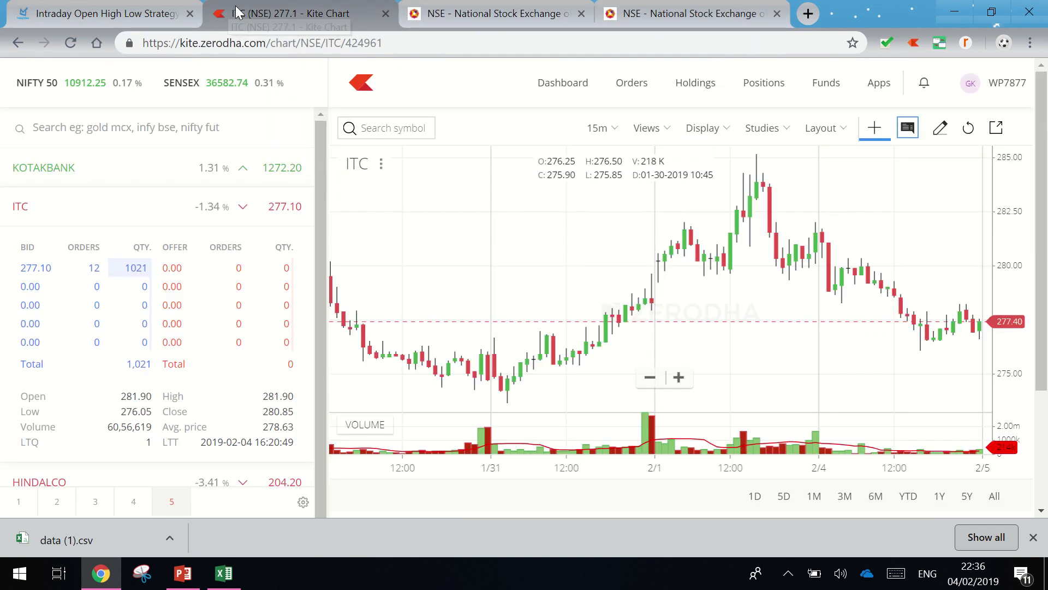
{"action": "scroll", "coordinate": [159, 437], "scroll_direction": "down", "scroll_amount": 1}
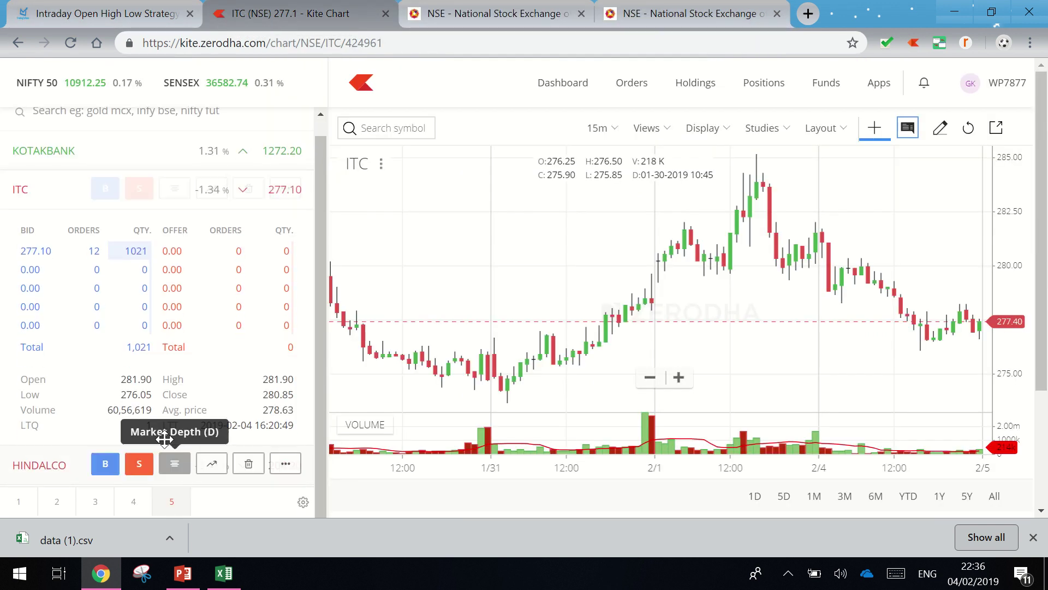
{"action": "mouse_move", "coordinate": [91, 267]}
{"action": "mouse_move", "coordinate": [49, 189]}
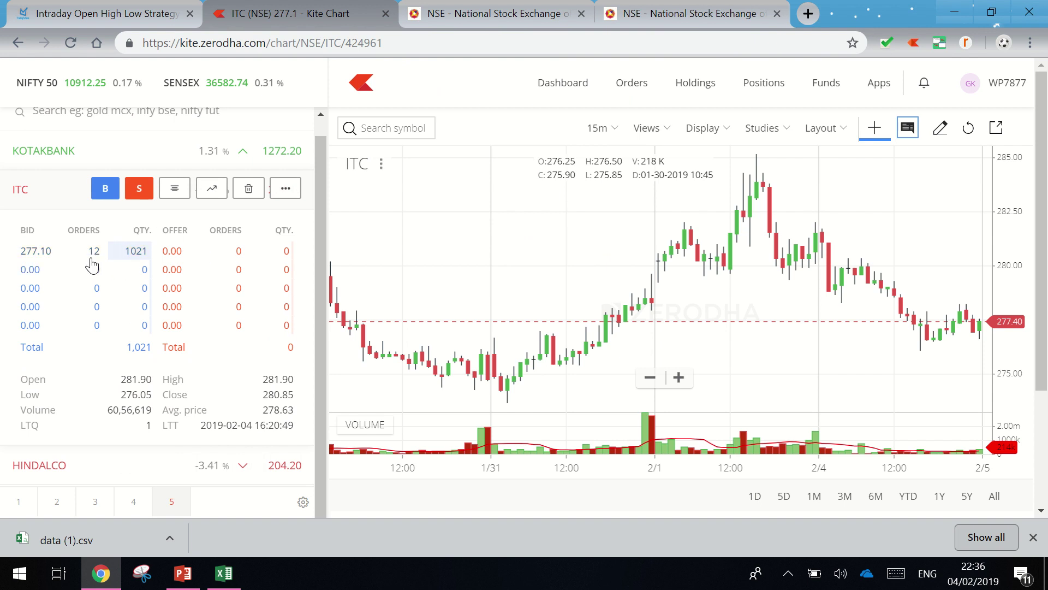
{"action": "scroll", "coordinate": [150, 233], "scroll_direction": "up", "scroll_amount": 1}
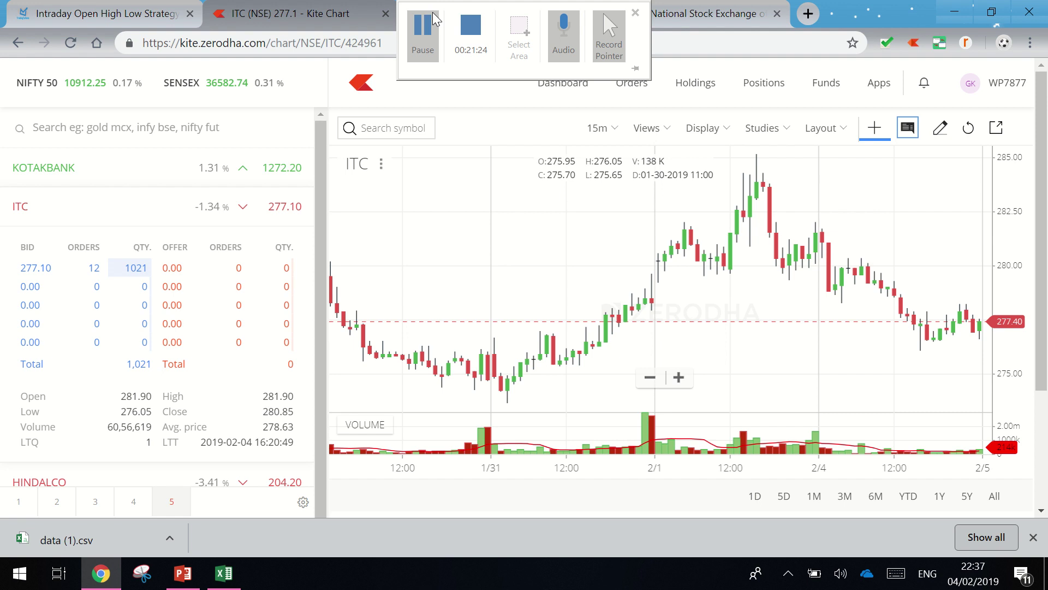
{"action": "left_click", "coordinate": [183, 573]}
{"action": "left_click", "coordinate": [268, 451]}
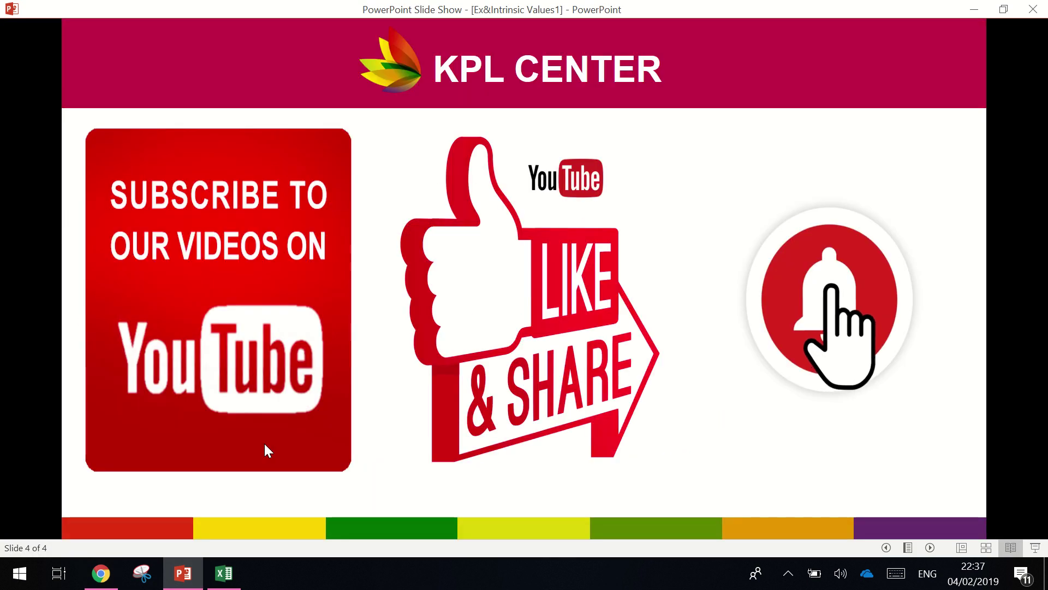